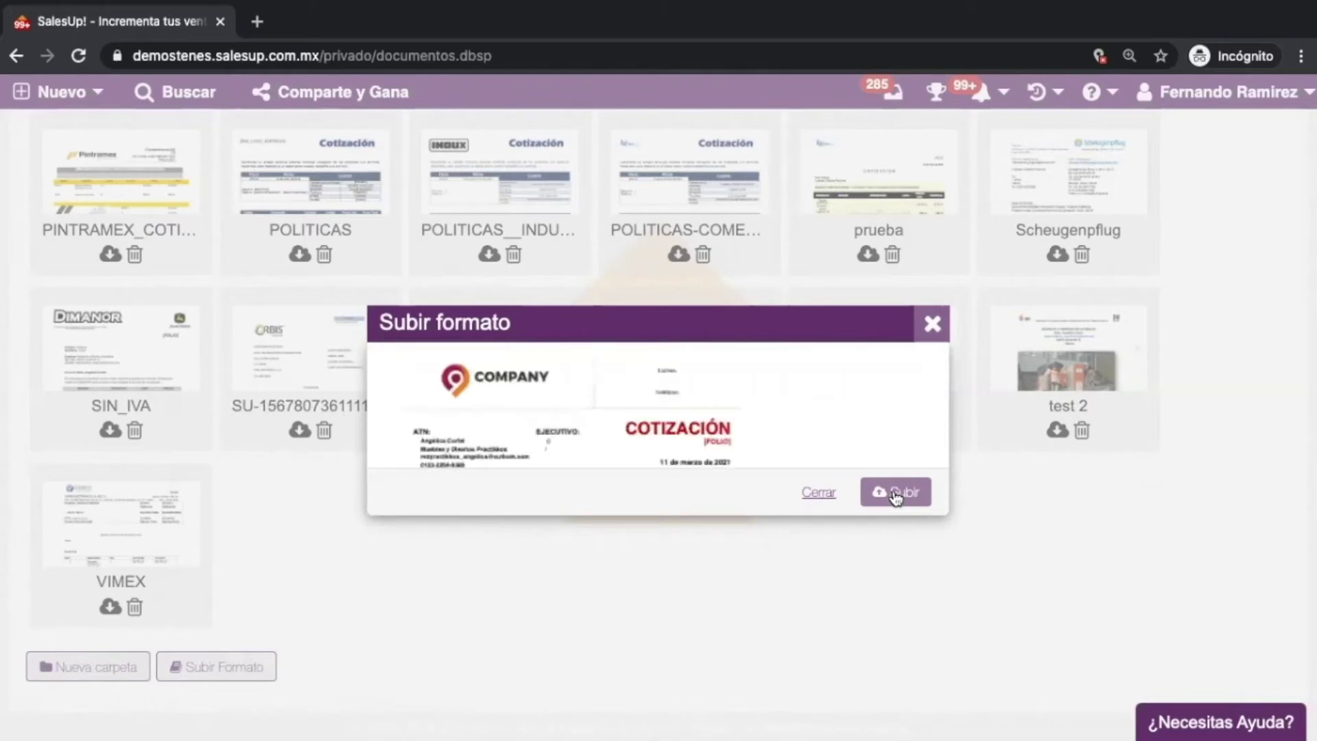
Upload the quotation format to the formats library and locate the Cotización entry among the formats
{"action": "left_click", "coordinate": [896, 494]}
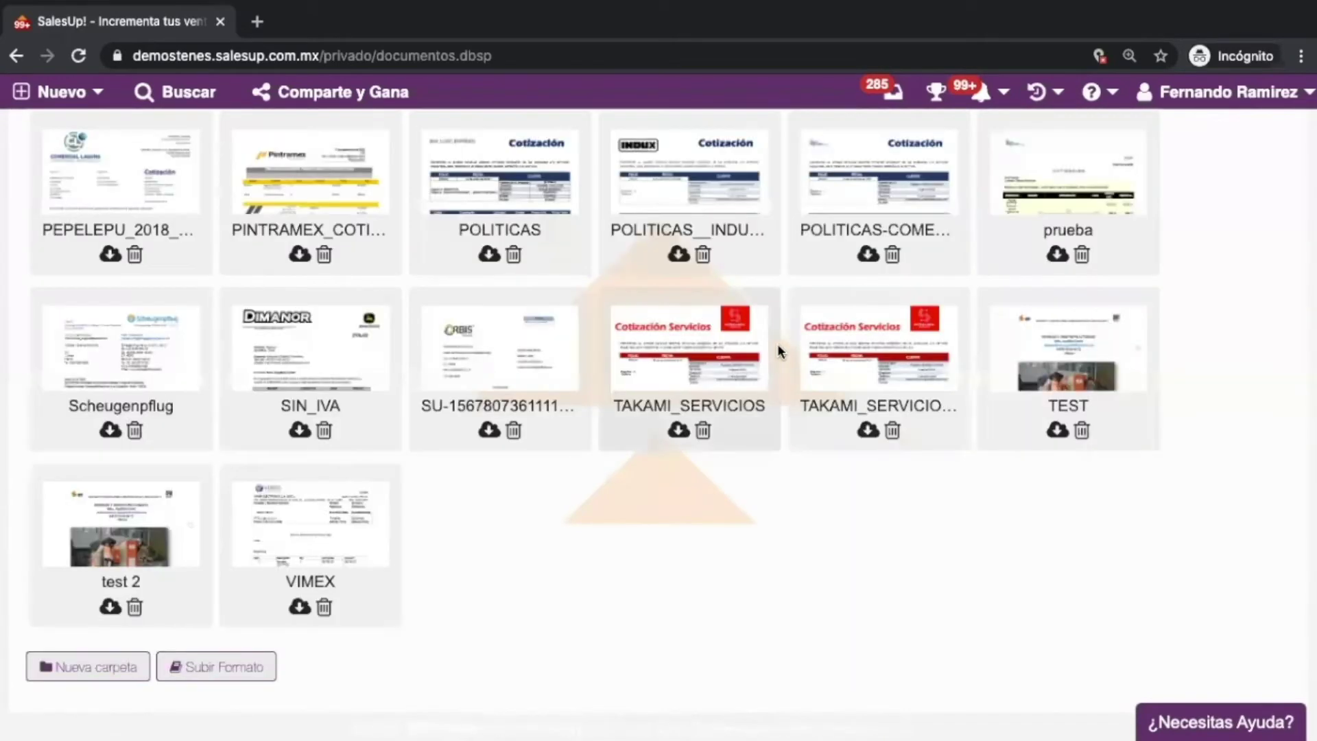
{"action": "scroll", "coordinate": [777, 344], "scroll_direction": "up", "scroll_amount": 10}
{"action": "scroll", "coordinate": [778, 348], "scroll_direction": "up", "scroll_amount": 15}
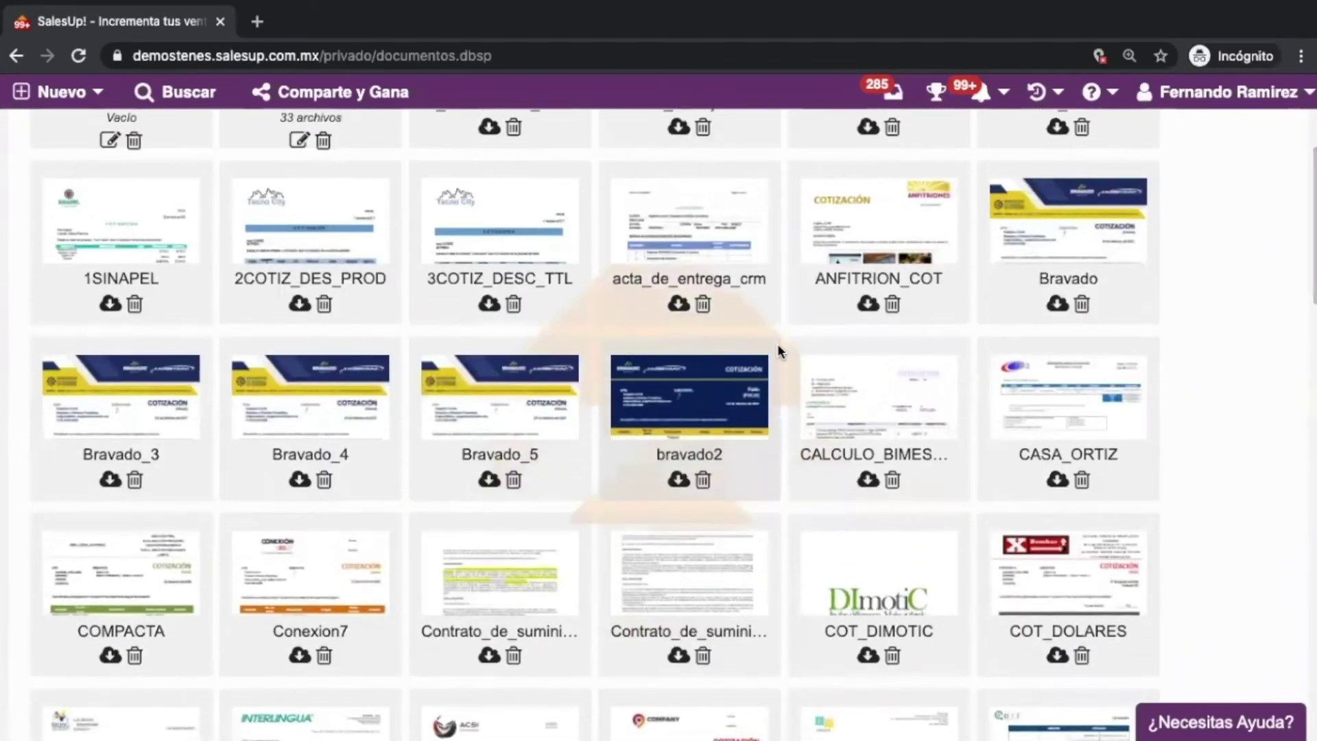
{"action": "scroll", "coordinate": [778, 351], "scroll_direction": "down", "scroll_amount": 6}
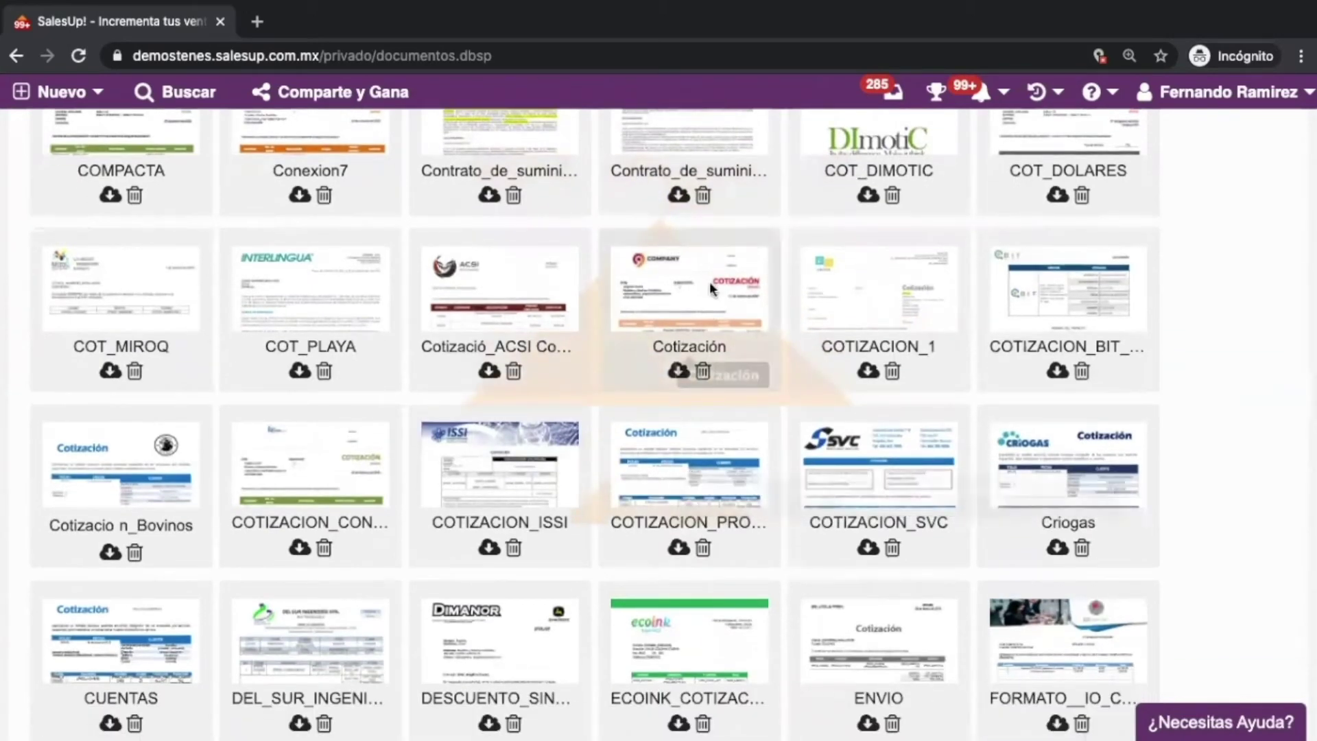
{"action": "scroll", "coordinate": [707, 278], "scroll_direction": "up", "scroll_amount": 1}
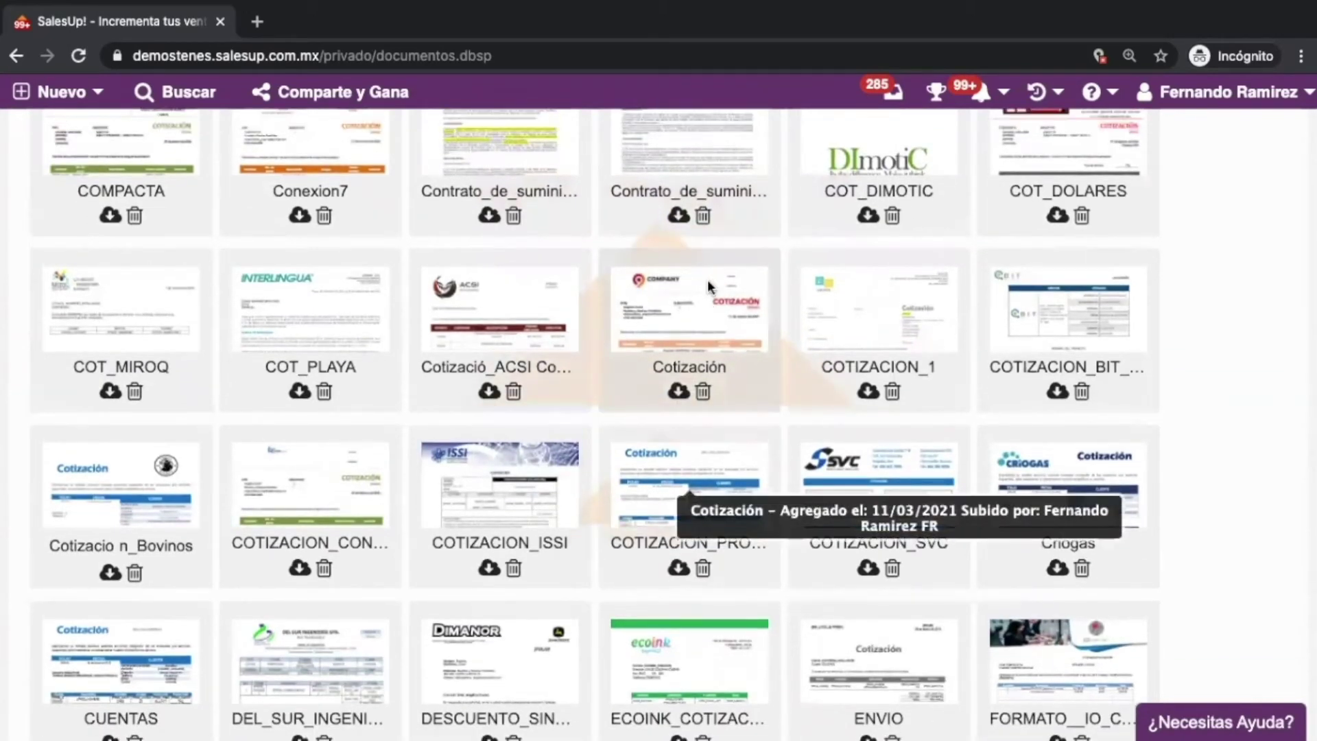
Open the Productos catalogue in the system settings and go to the end of the product list
{"action": "scroll", "coordinate": [707, 278], "scroll_direction": "up", "scroll_amount": 10}
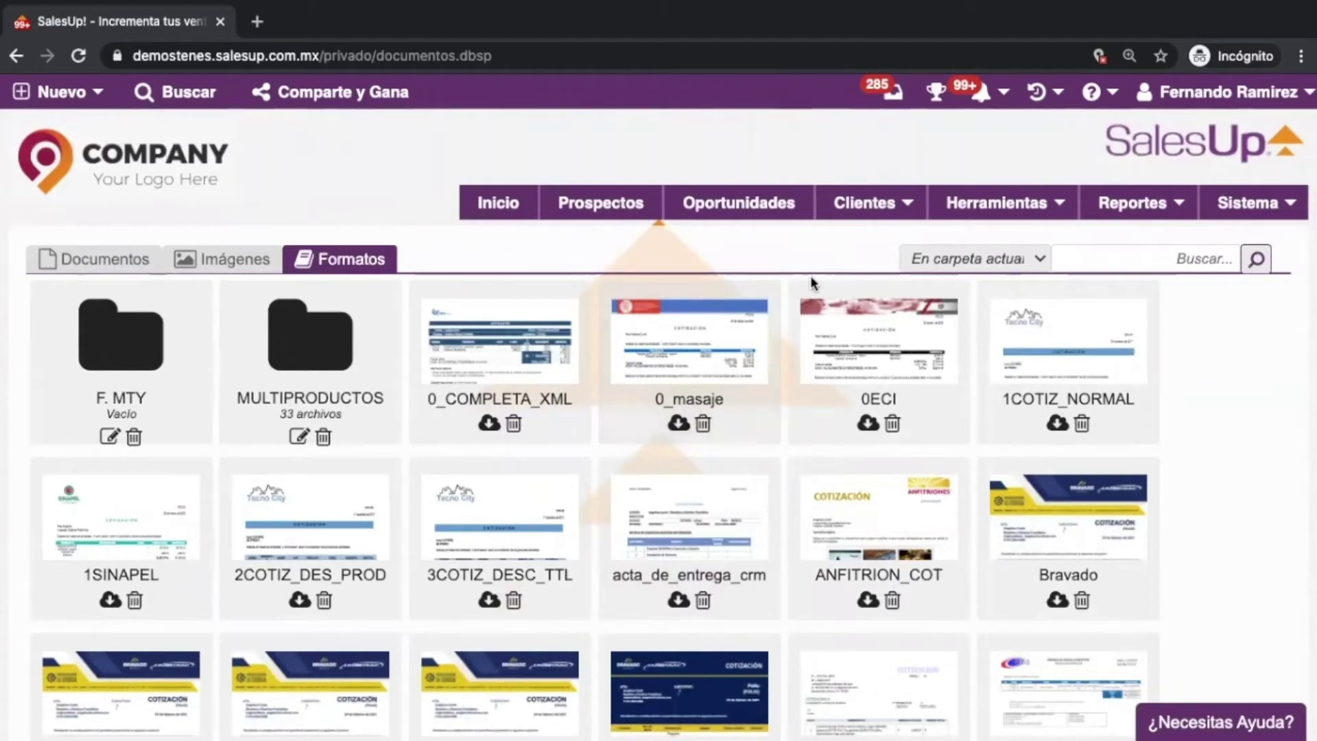
{"action": "mouse_move", "coordinate": [1248, 217]}
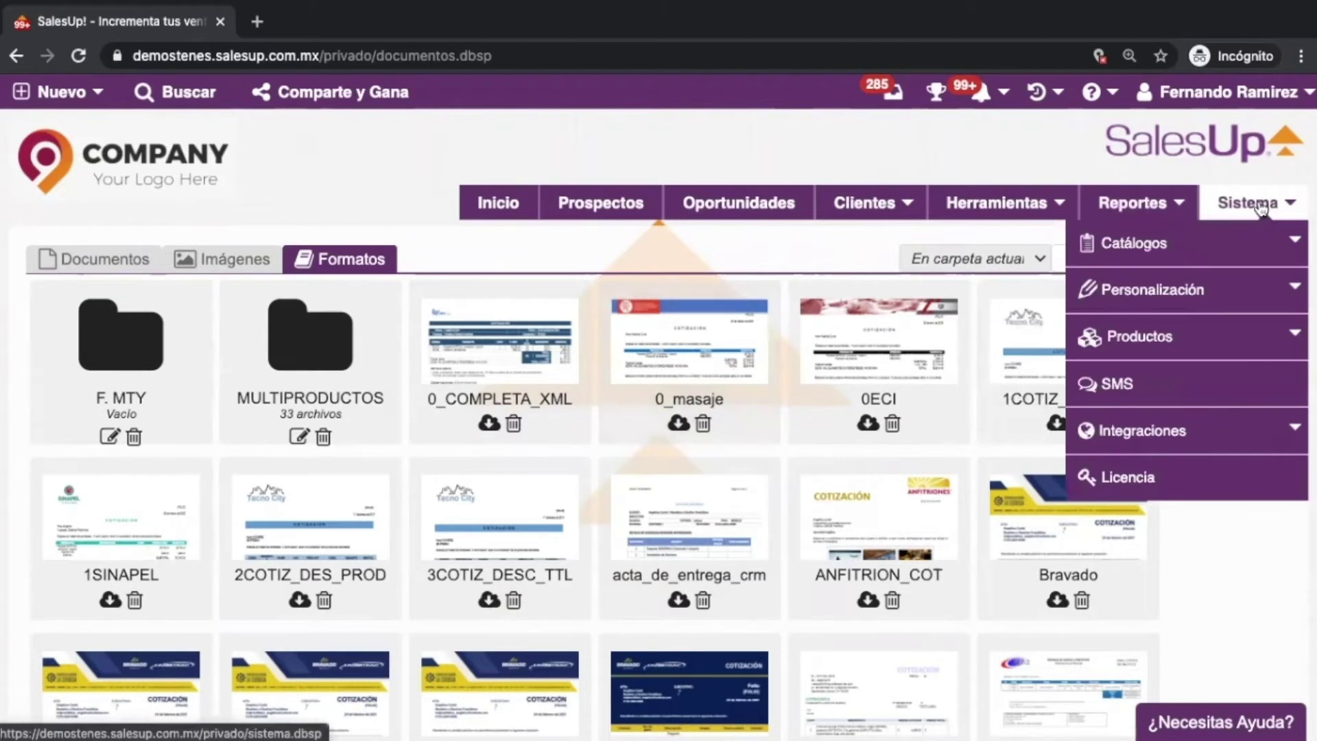
{"action": "mouse_move", "coordinate": [1240, 347]}
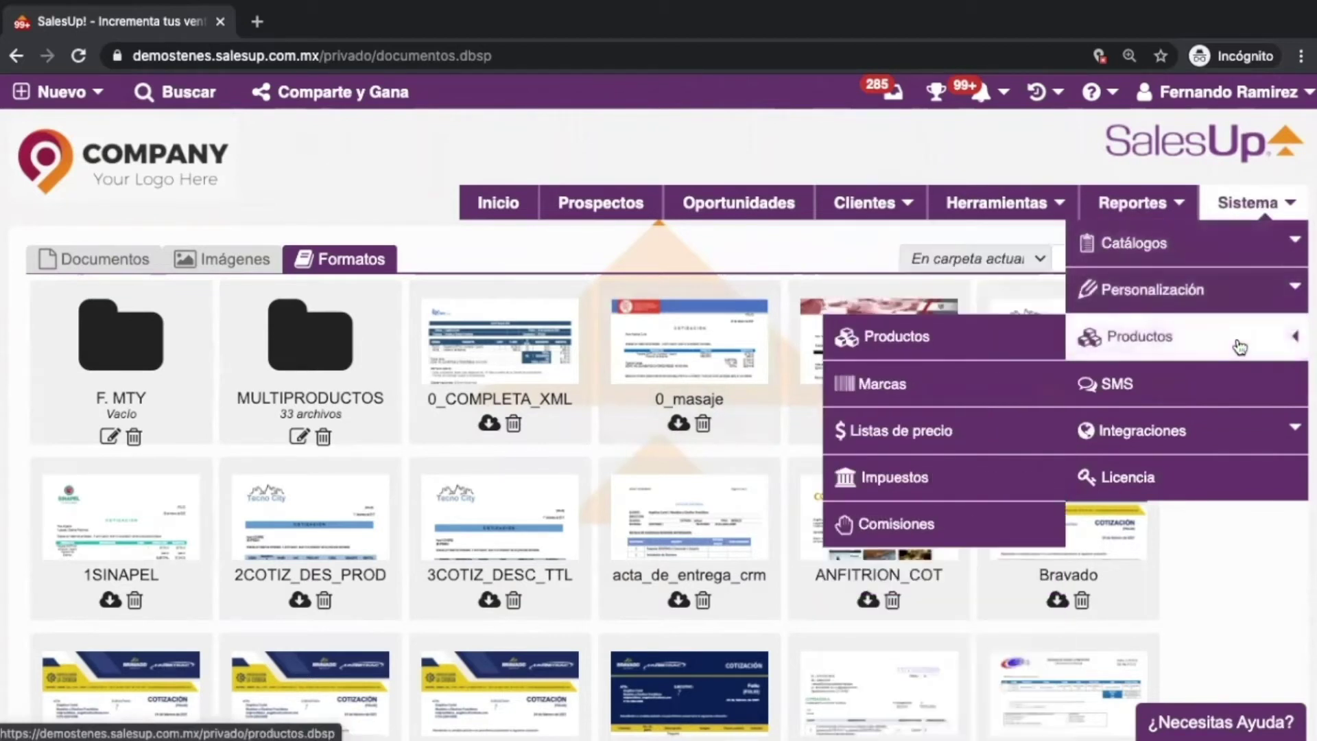
{"action": "left_click", "coordinate": [945, 347]}
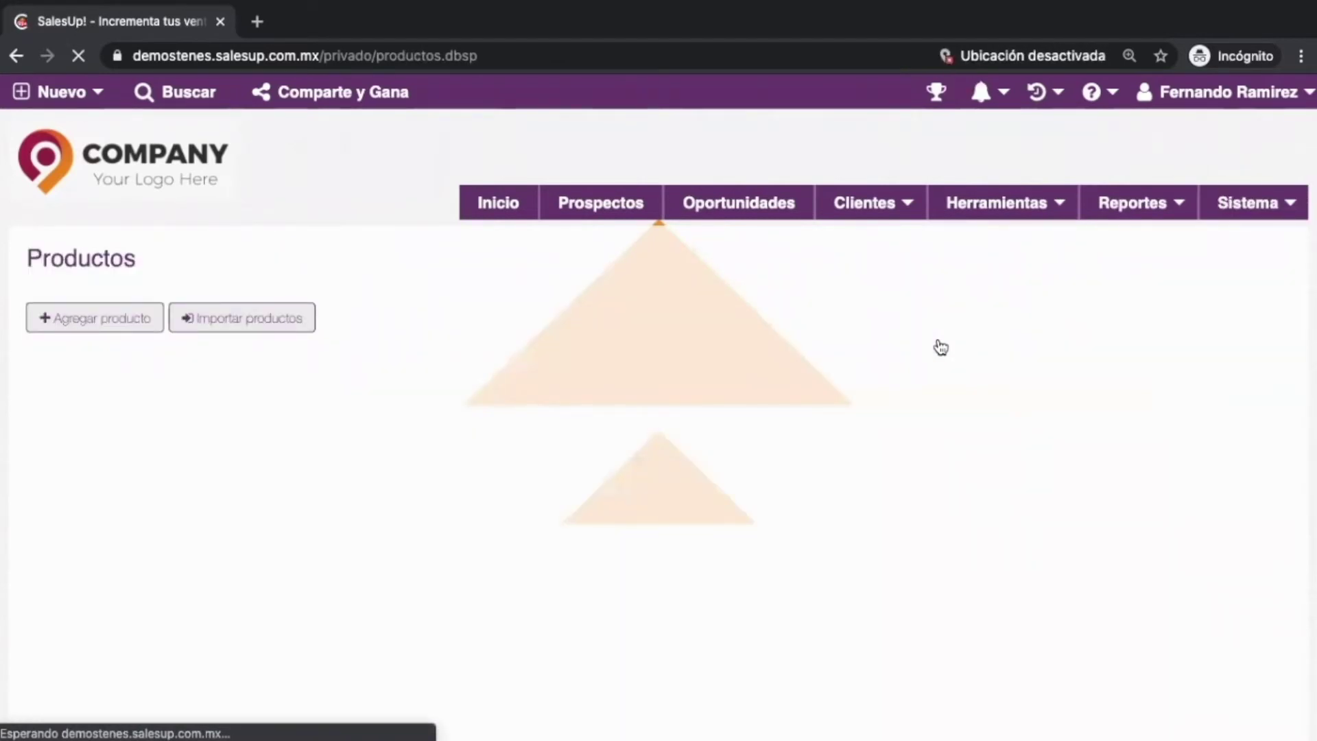
{"action": "scroll", "coordinate": [579, 373], "scroll_direction": "down", "scroll_amount": 5}
{"action": "scroll", "coordinate": [579, 377], "scroll_direction": "down", "scroll_amount": 15}
{"action": "key", "text": "ctrl+Up"}
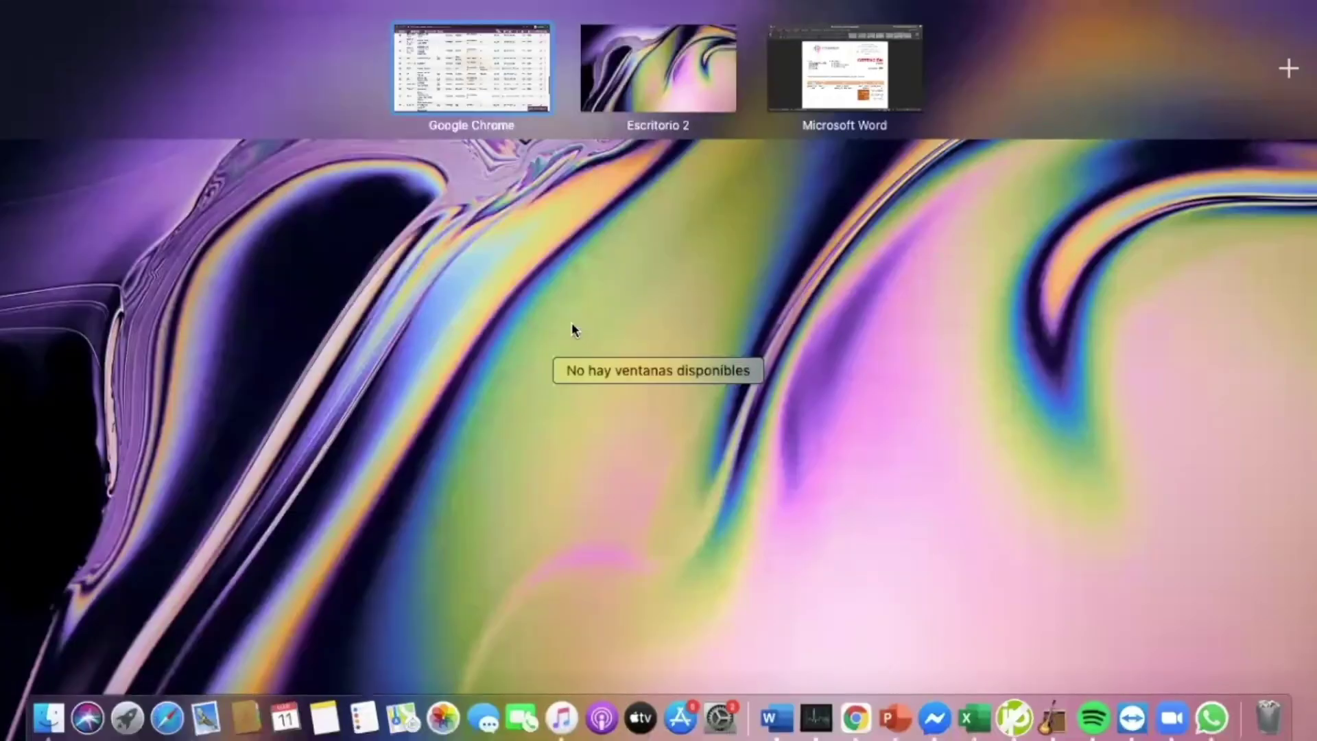
{"action": "left_click", "coordinate": [494, 71]}
{"action": "scroll", "coordinate": [488, 295], "scroll_direction": "down", "scroll_amount": 10}
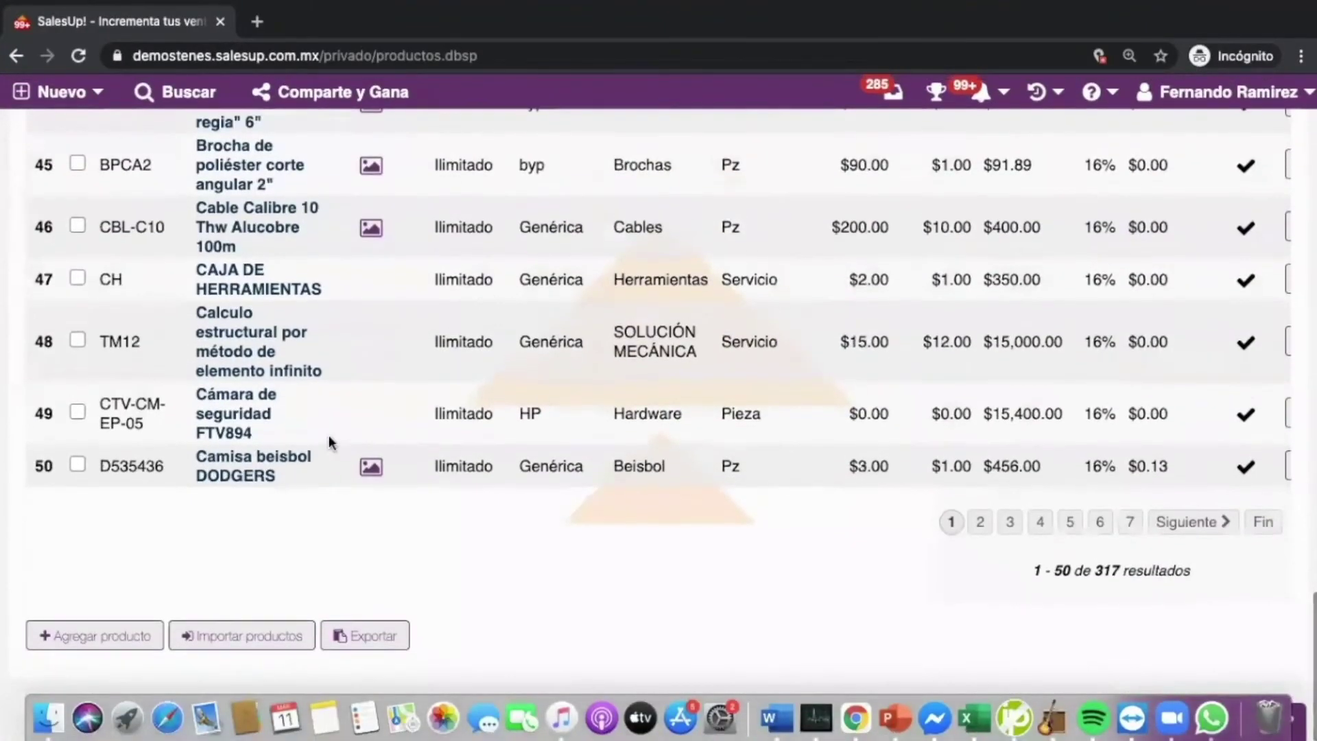
{"action": "key", "text": "ctrl+Up"}
{"action": "left_click", "coordinate": [416, 75]}
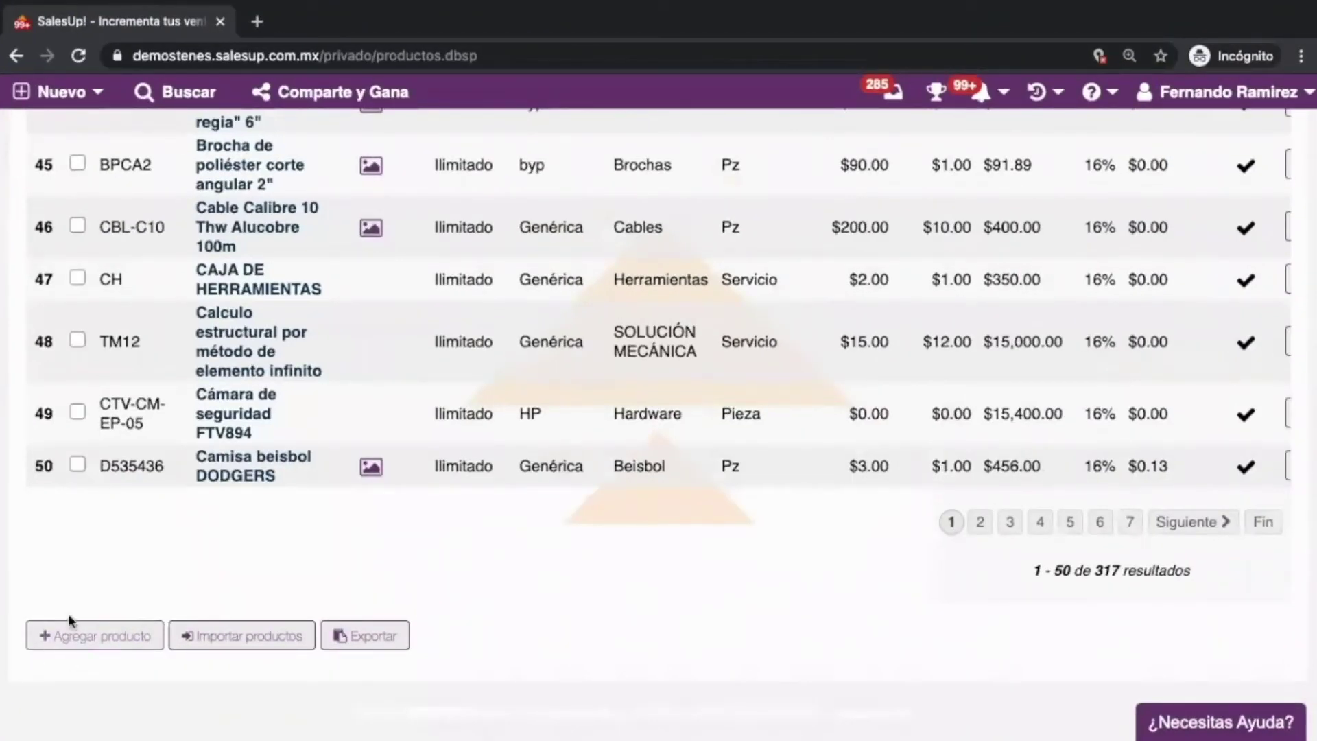
Start a new product named "Servicio de Consultoría" with the code CONSUL0001
{"action": "left_click", "coordinate": [80, 636]}
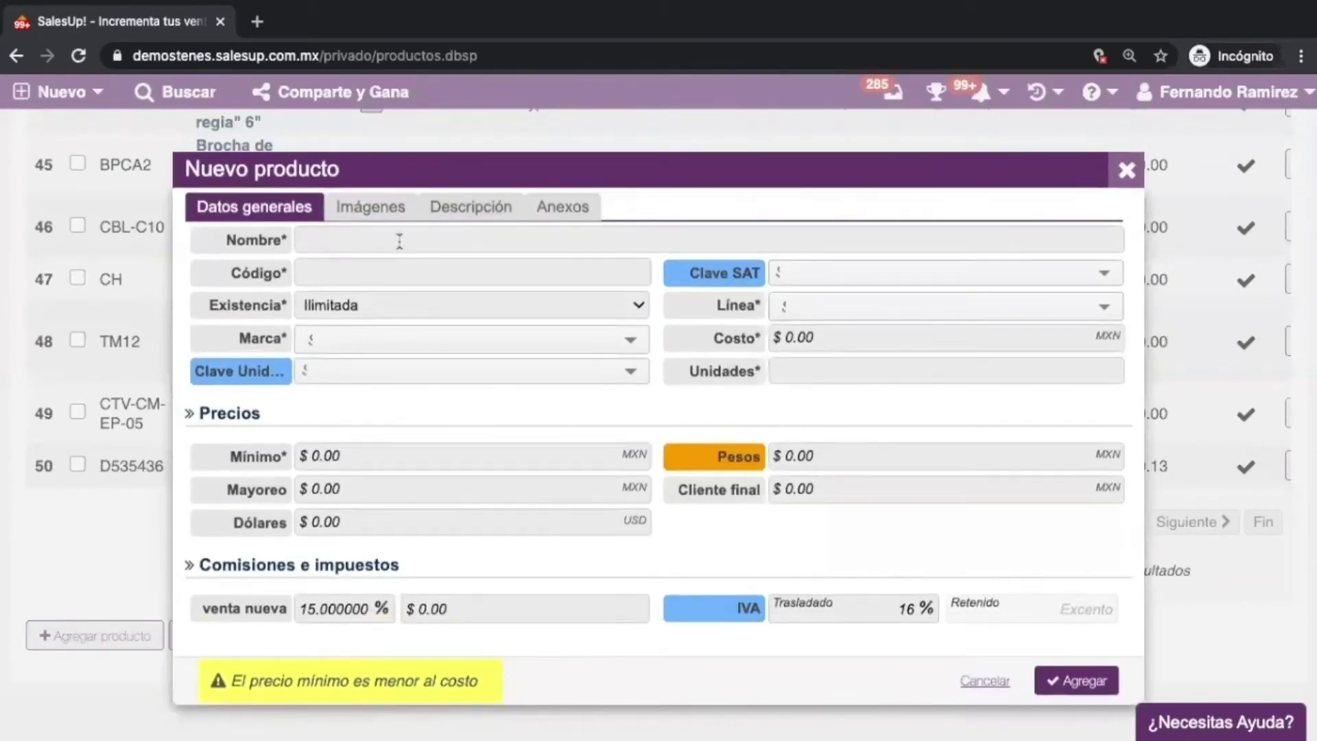
{"action": "type", "text": "Ser"}
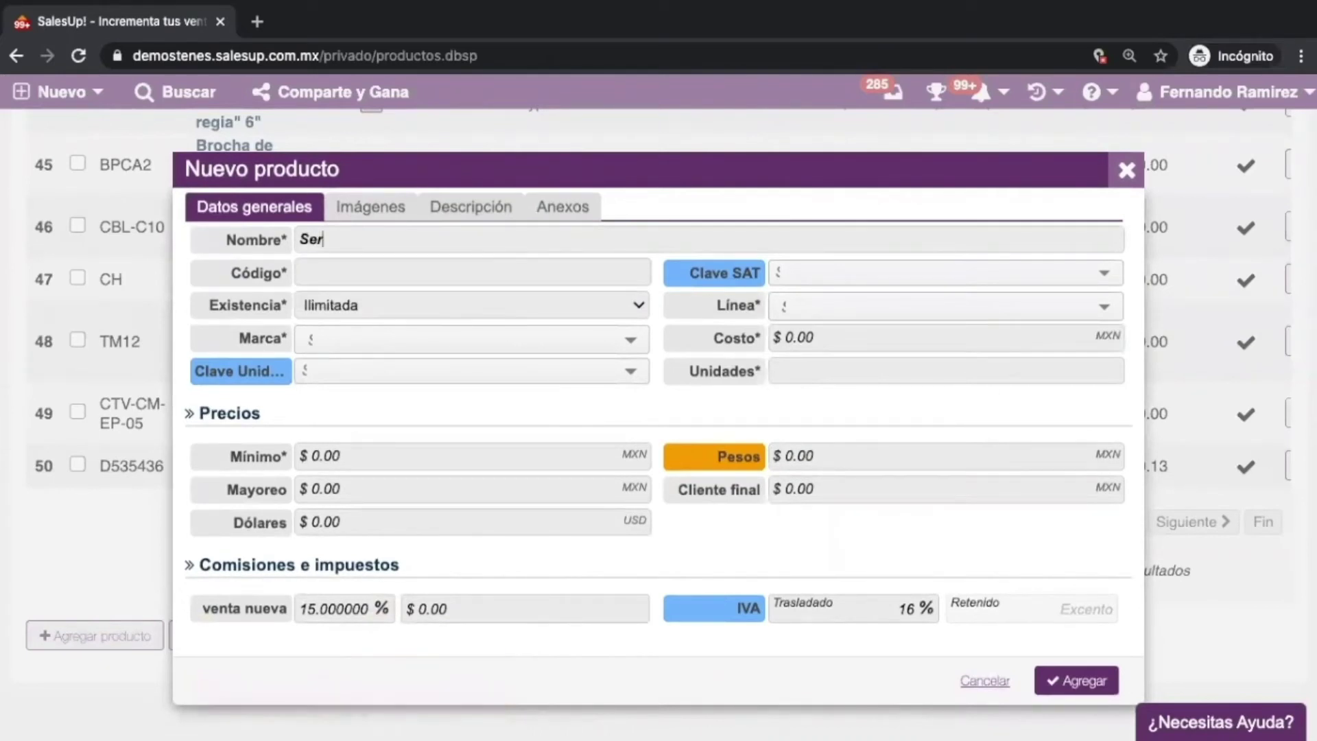
{"action": "type", "text": "vicio de Consultoría"}
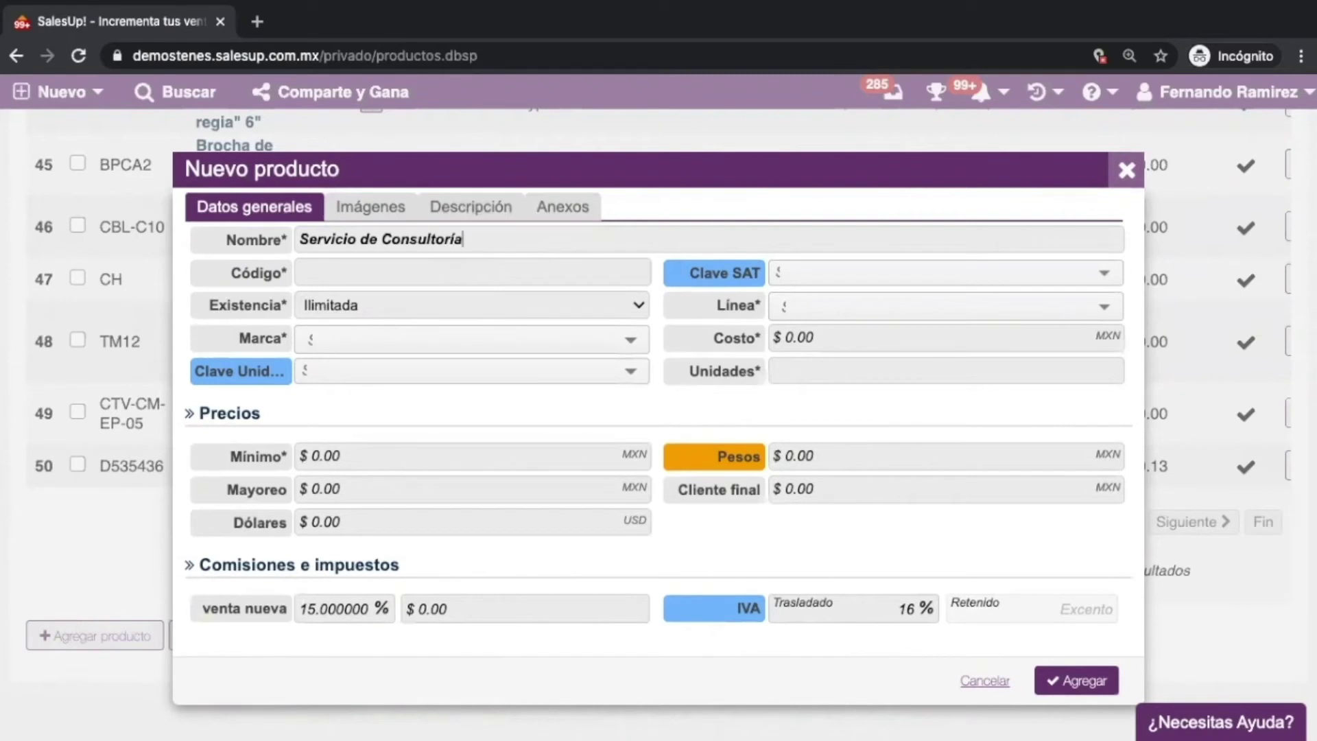
{"action": "left_click", "coordinate": [386, 266]}
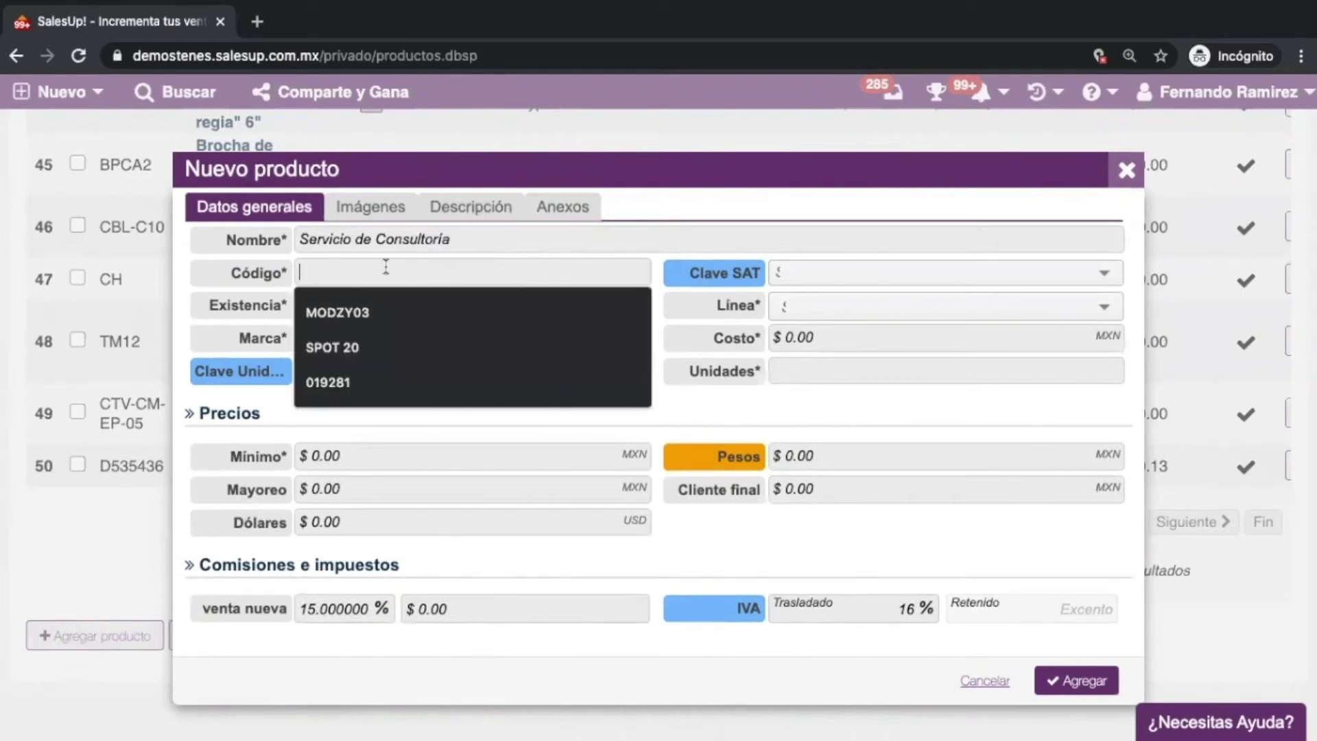
{"action": "type", "text": "CONSUL"}
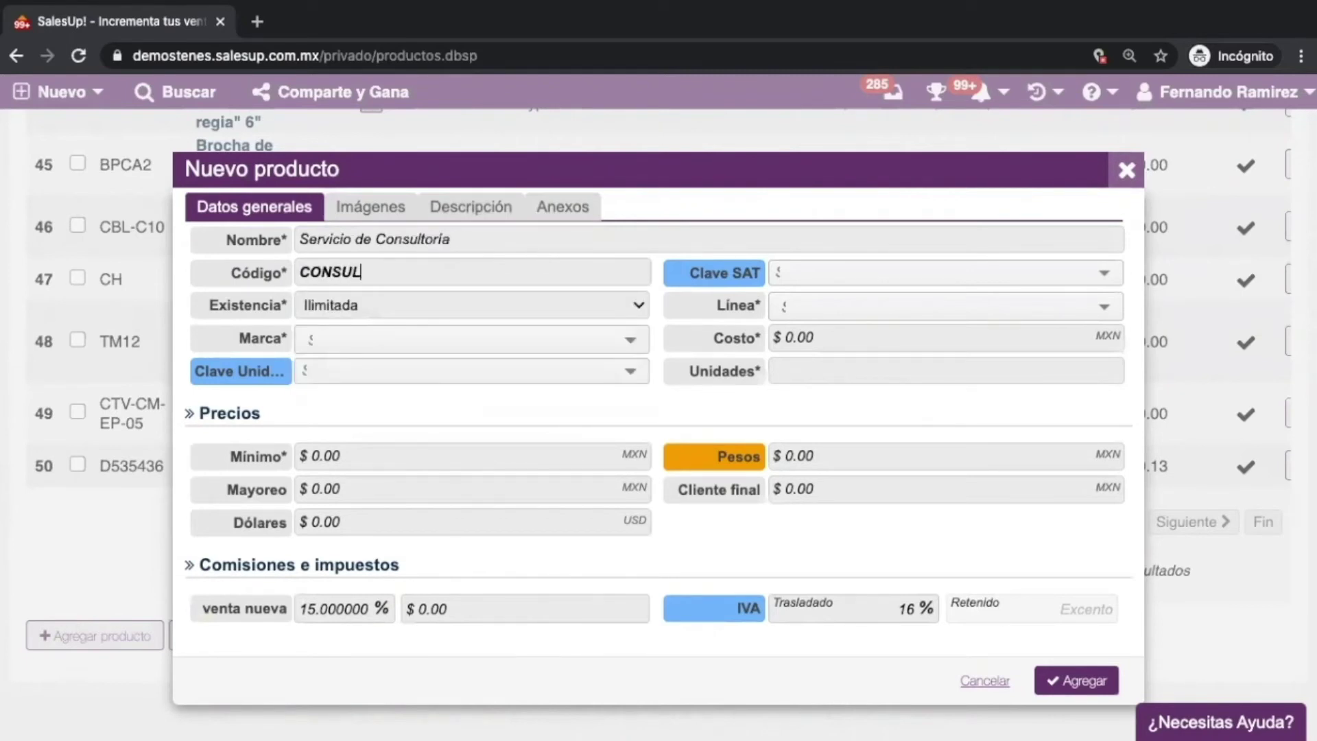
{"action": "type", "text": "0001"}
Set the new product's line to Servicios and its units to Horas
{"action": "left_click", "coordinate": [791, 304]}
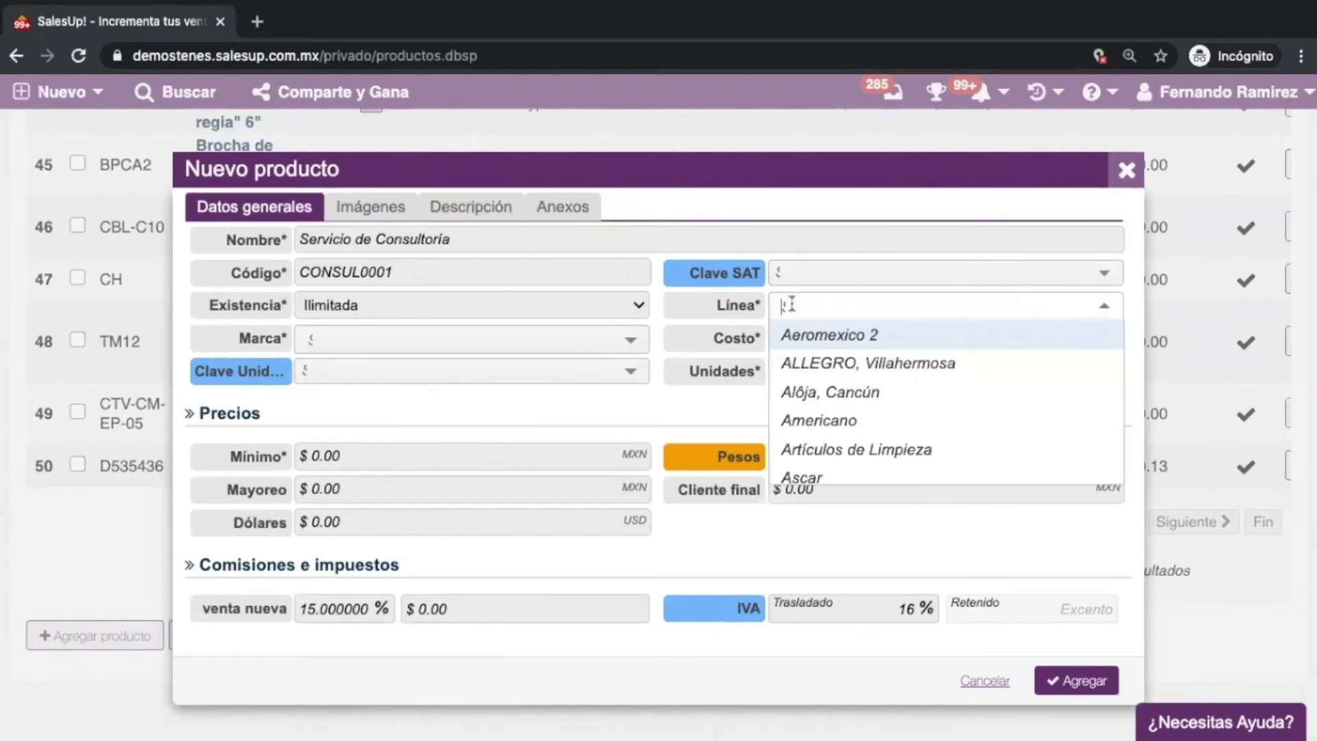
{"action": "type", "text": "ser"}
{"action": "left_click", "coordinate": [804, 334]}
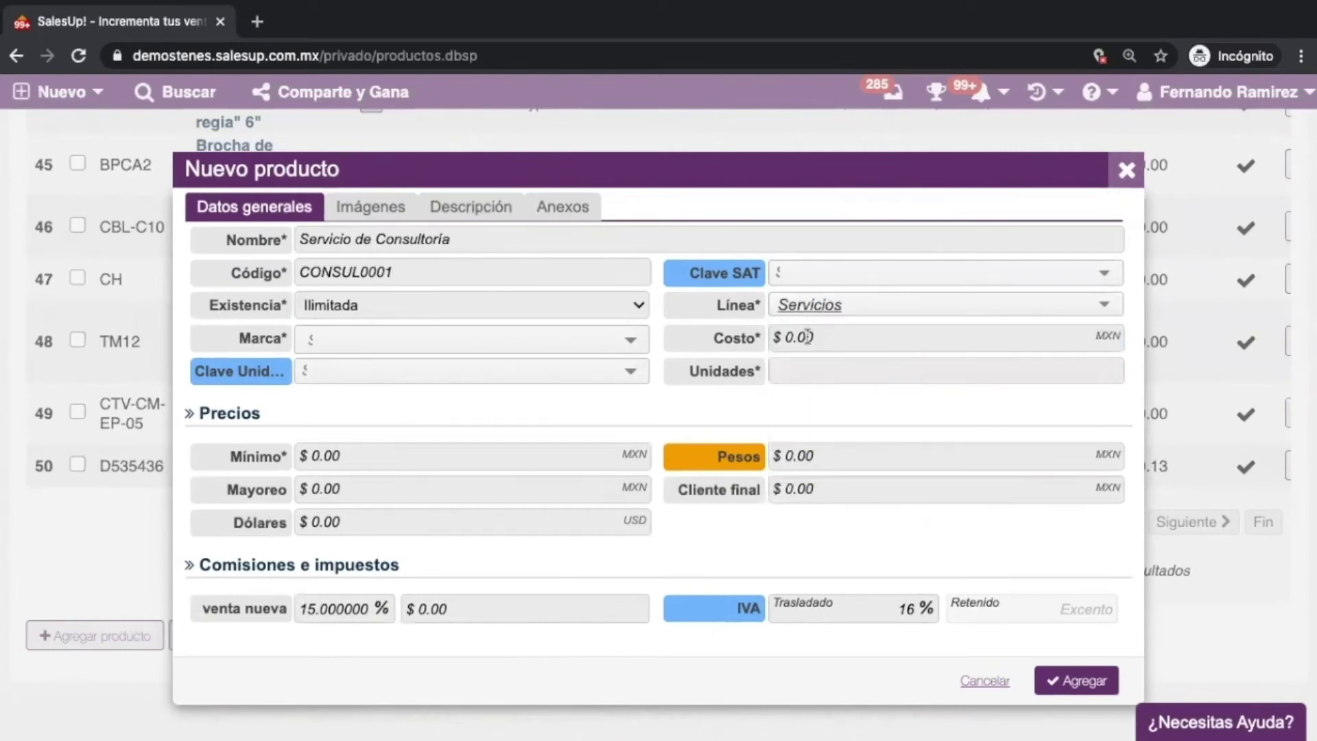
{"action": "left_click", "coordinate": [786, 363]}
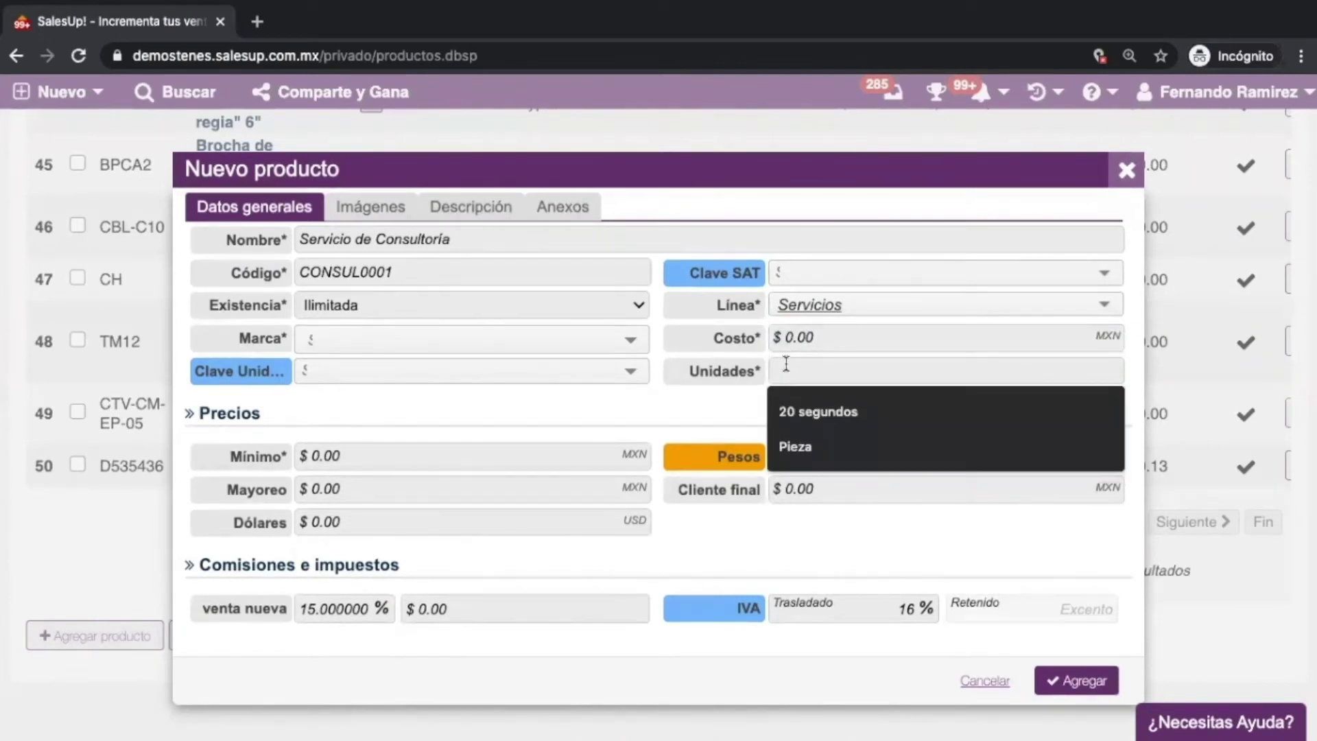
{"action": "type", "text": "Horas"}
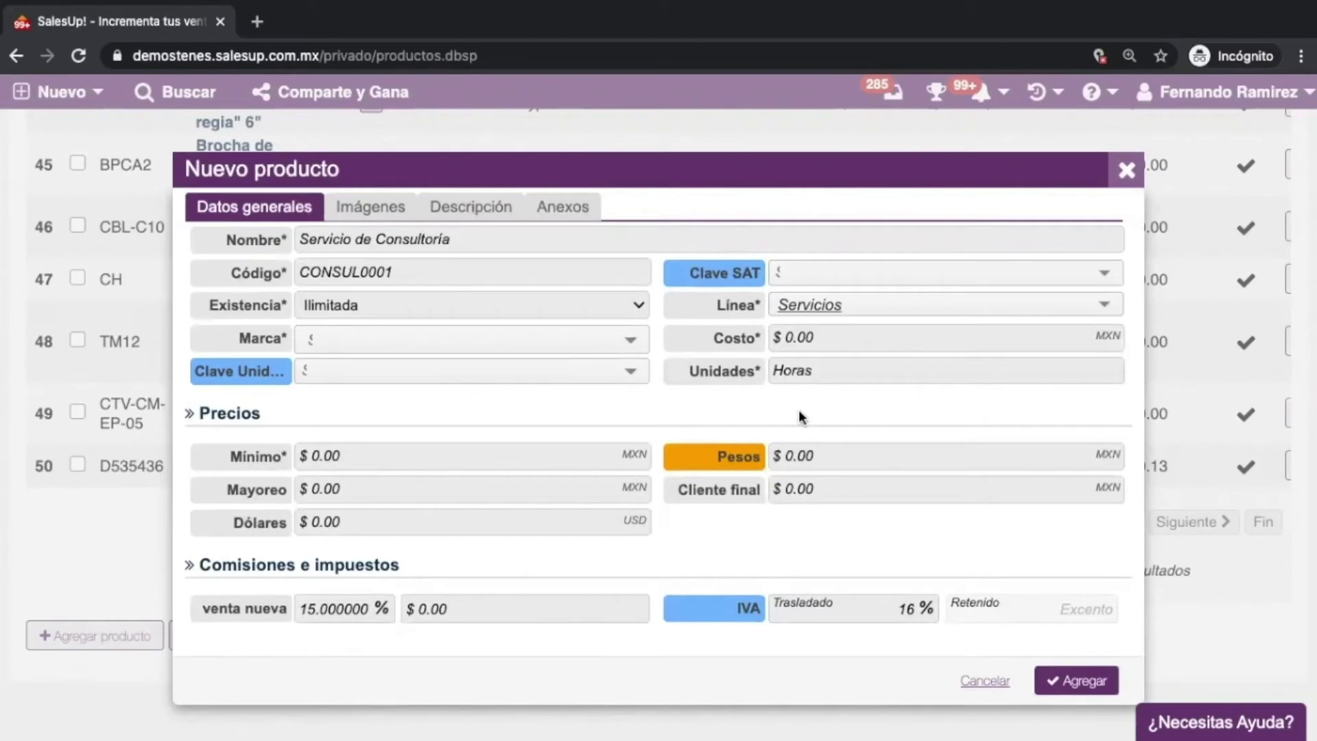
Choose Consultora RG as the new product's brand
{"action": "left_click", "coordinate": [371, 339]}
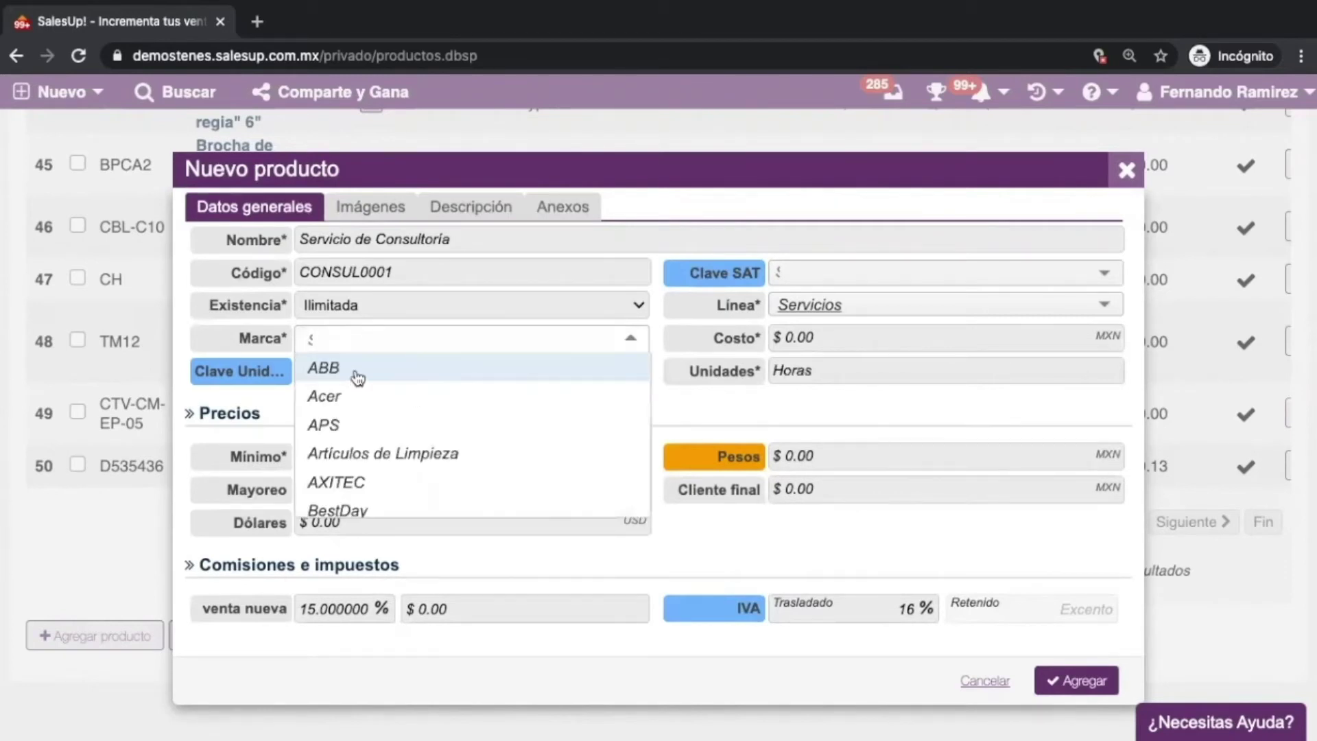
{"action": "scroll", "coordinate": [350, 427], "scroll_direction": "down", "scroll_amount": 1}
{"action": "scroll", "coordinate": [350, 427], "scroll_direction": "down", "scroll_amount": 5}
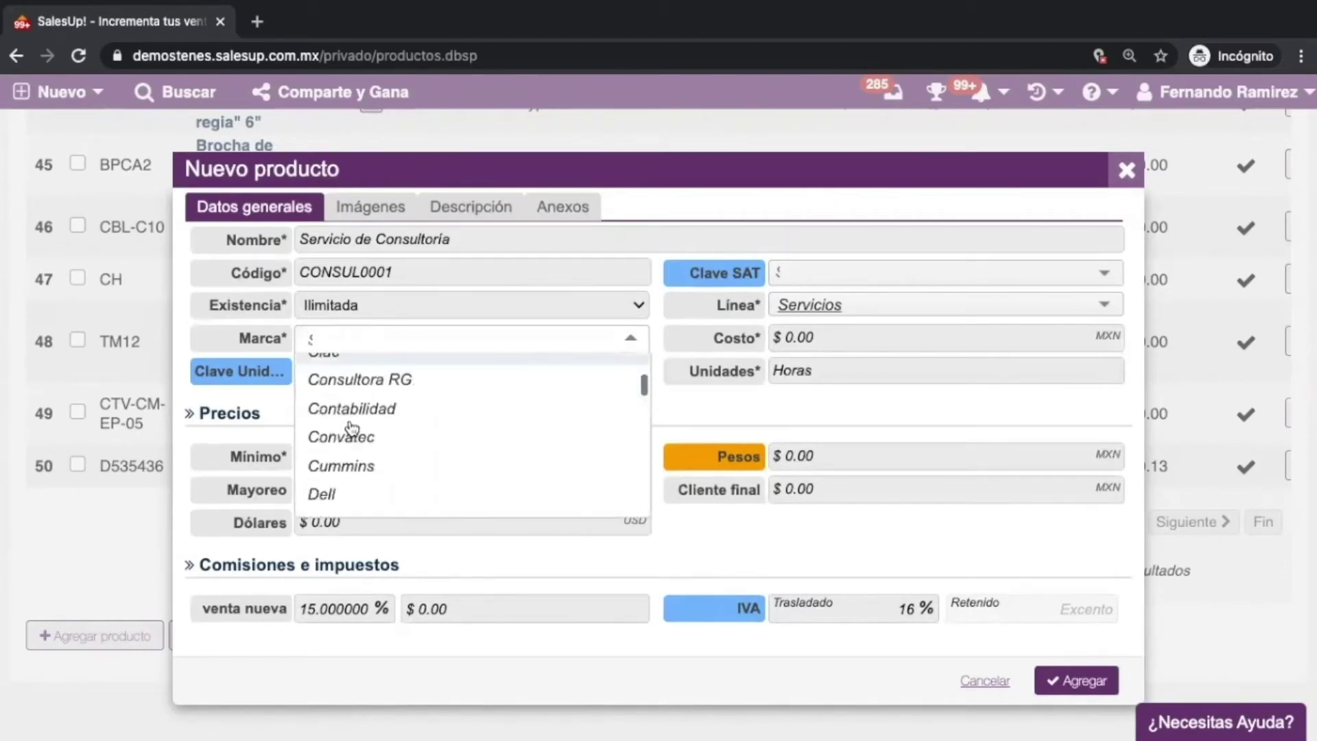
{"action": "left_click", "coordinate": [358, 370]}
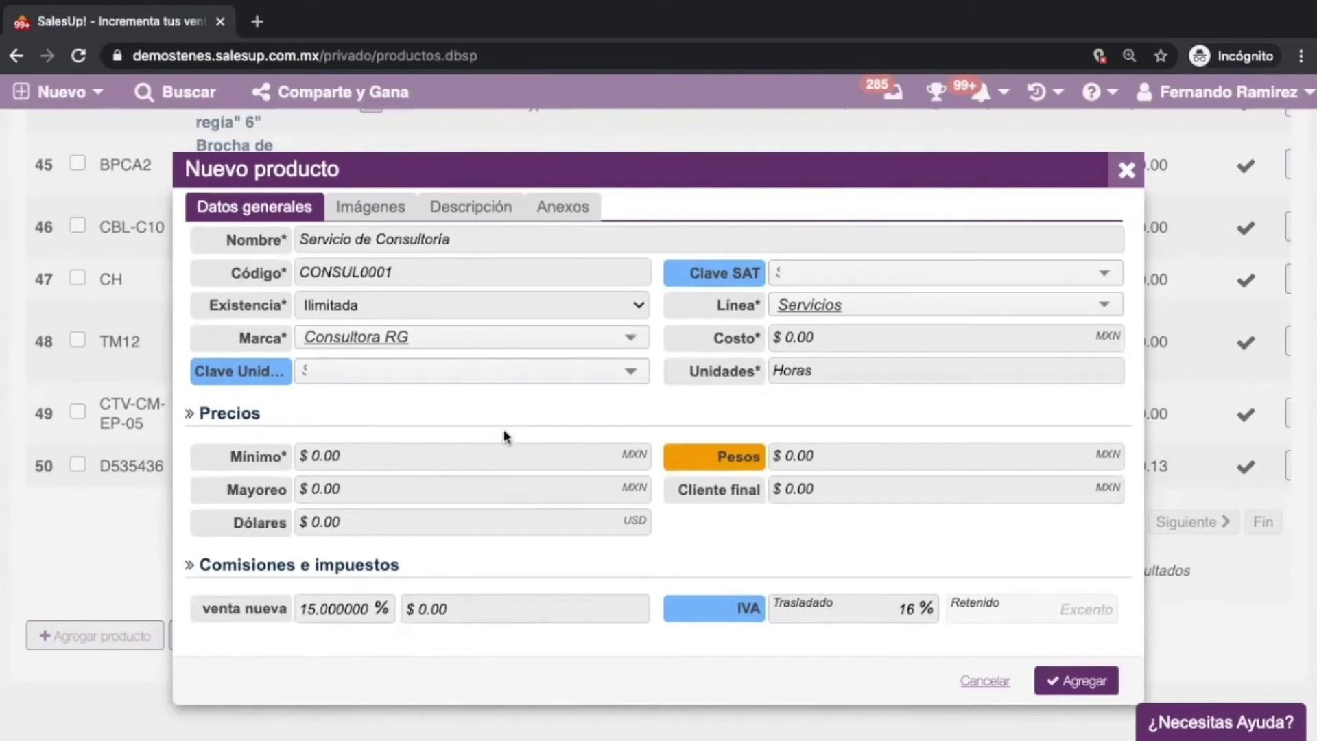
Set the product's minimum price to 500 MXN and its Pesos price to 899 MXN
{"action": "left_click", "coordinate": [391, 450]}
{"action": "type", "text": "500"}
{"action": "left_click", "coordinate": [768, 550]}
{"action": "left_click", "coordinate": [823, 452]}
{"action": "type", "text": "899"}
{"action": "left_click", "coordinate": [835, 525]}
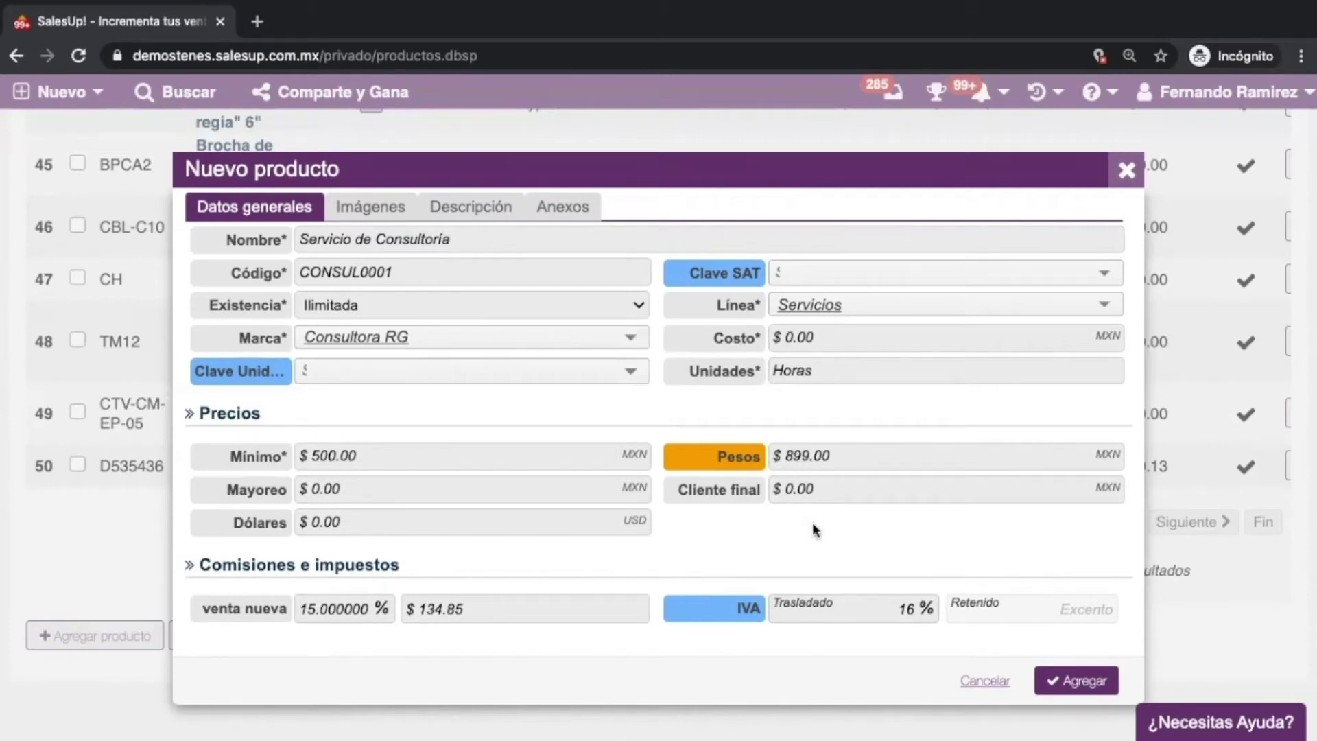
Set the Mayoreo and Cliente final prices to 899 MXN each and the Dólares price to 89 USD
{"action": "left_click", "coordinate": [555, 486]}
{"action": "type", "text": "899"}
{"action": "left_click", "coordinate": [784, 485]}
{"action": "type", "text": "899"}
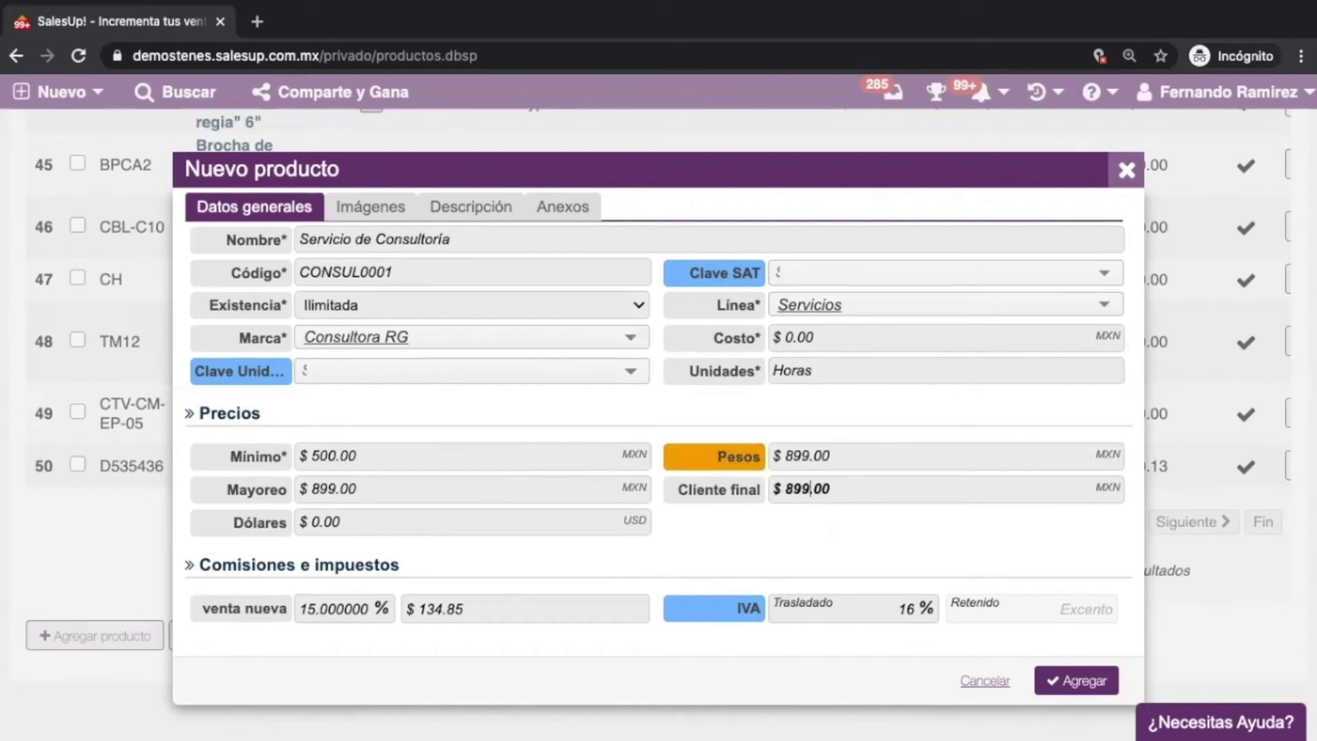
{"action": "left_click", "coordinate": [320, 515]}
{"action": "type", "text": "89"}
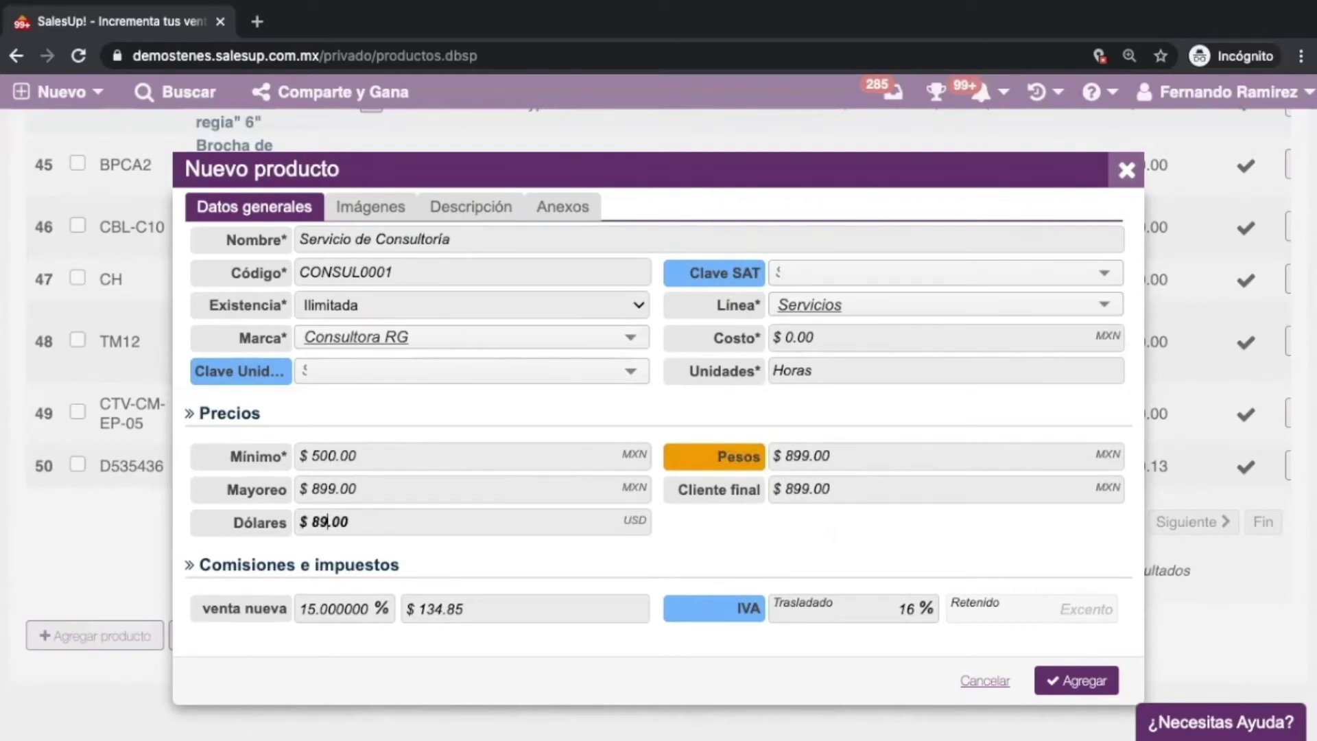
{"action": "left_click", "coordinate": [510, 563]}
Set the product's new-sale commission to 0 percent
{"action": "left_click", "coordinate": [339, 608]}
{"action": "double_click", "coordinate": [339, 604]}
{"action": "type", "text": "0"}
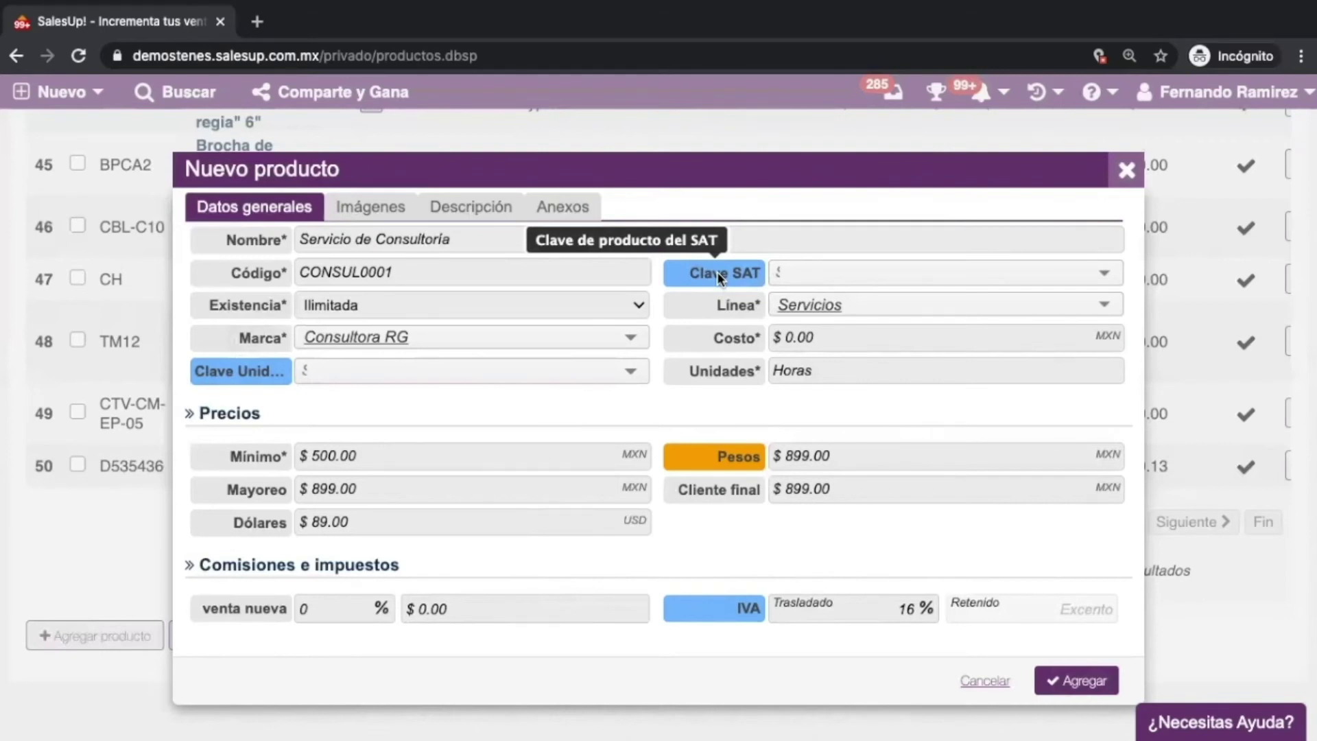
Assign the SAT product key 80101500 - Servicios de consultoría de negocios y administración corporativa
{"action": "left_click", "coordinate": [809, 273]}
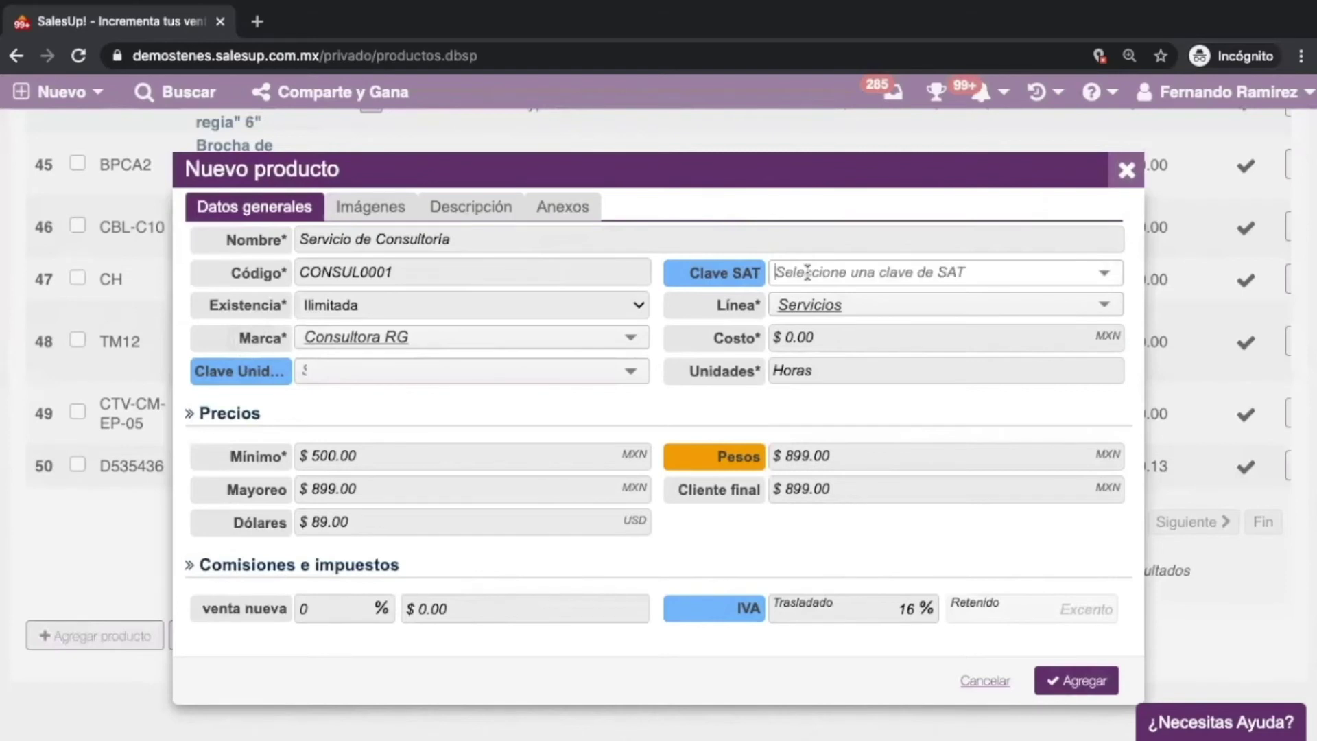
{"action": "type", "text": "C"}
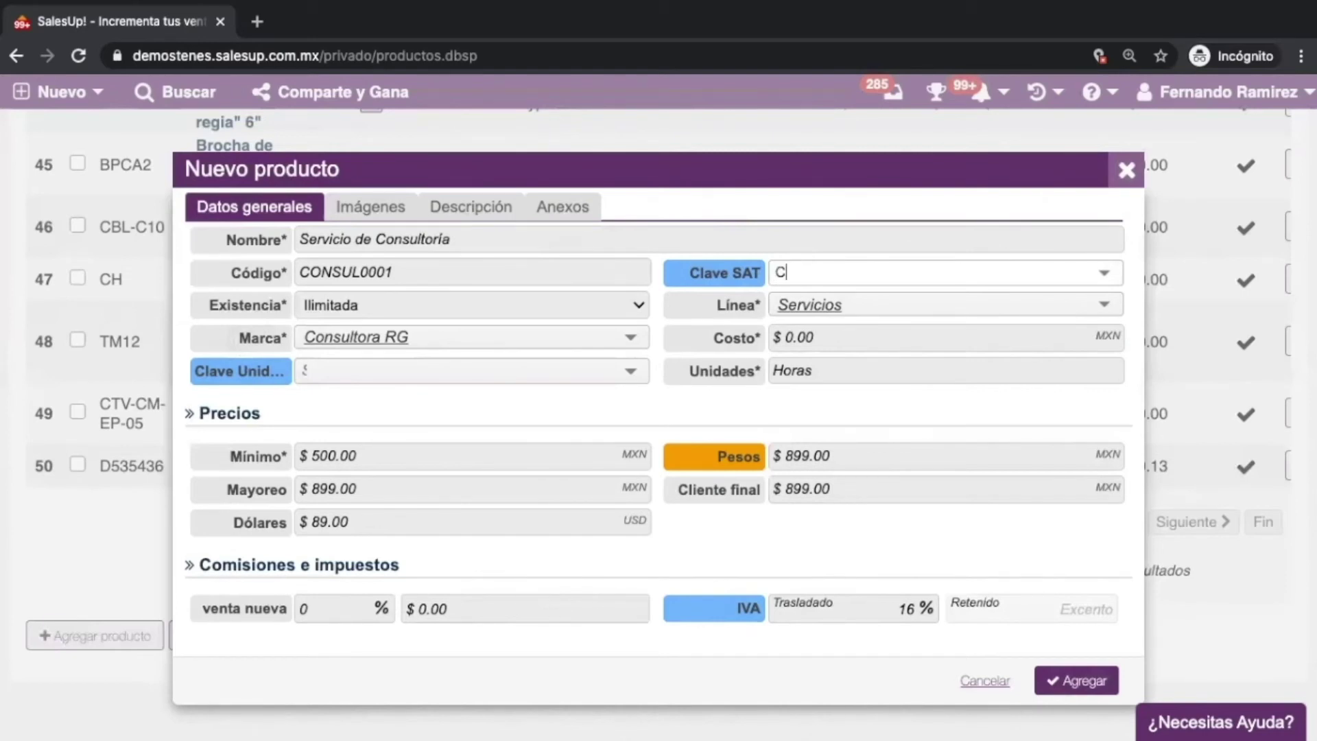
{"action": "type", "text": "onsultor"}
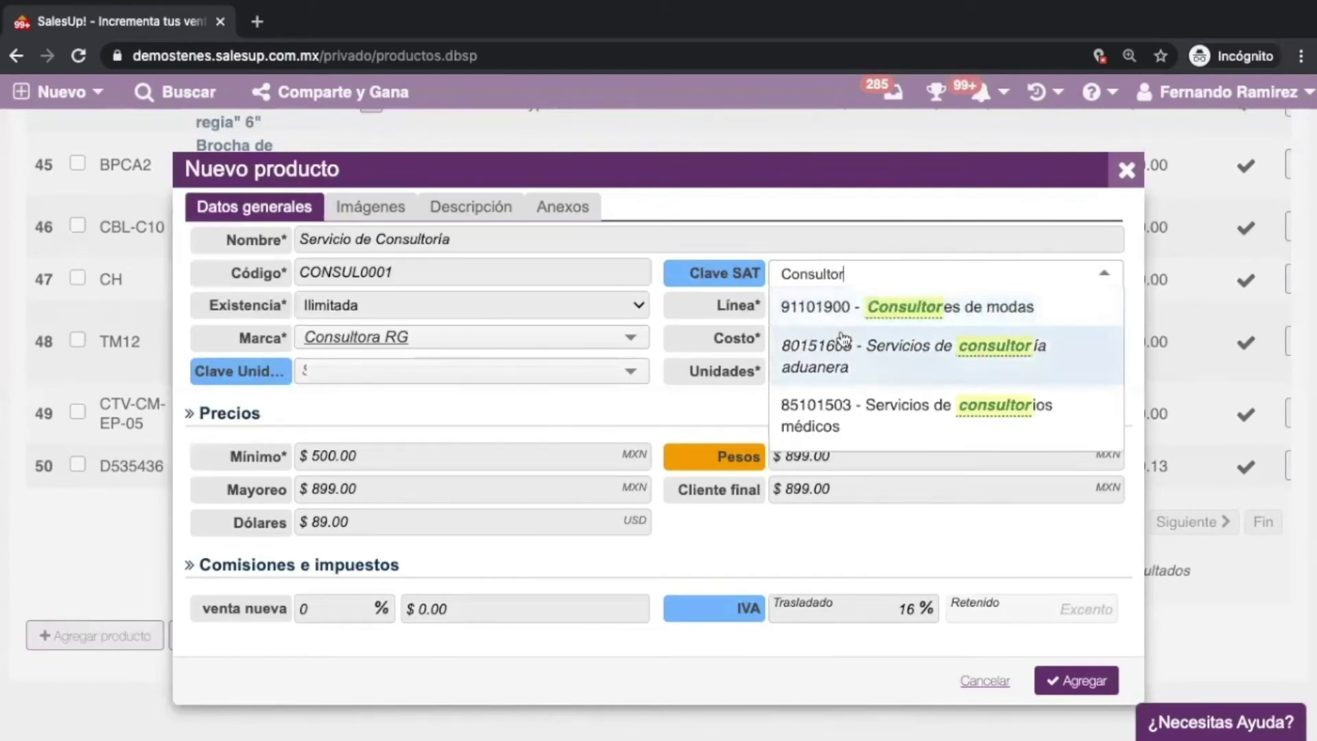
{"action": "scroll", "coordinate": [844, 340], "scroll_direction": "down", "scroll_amount": 2}
{"action": "scroll", "coordinate": [844, 354], "scroll_direction": "down", "scroll_amount": 1}
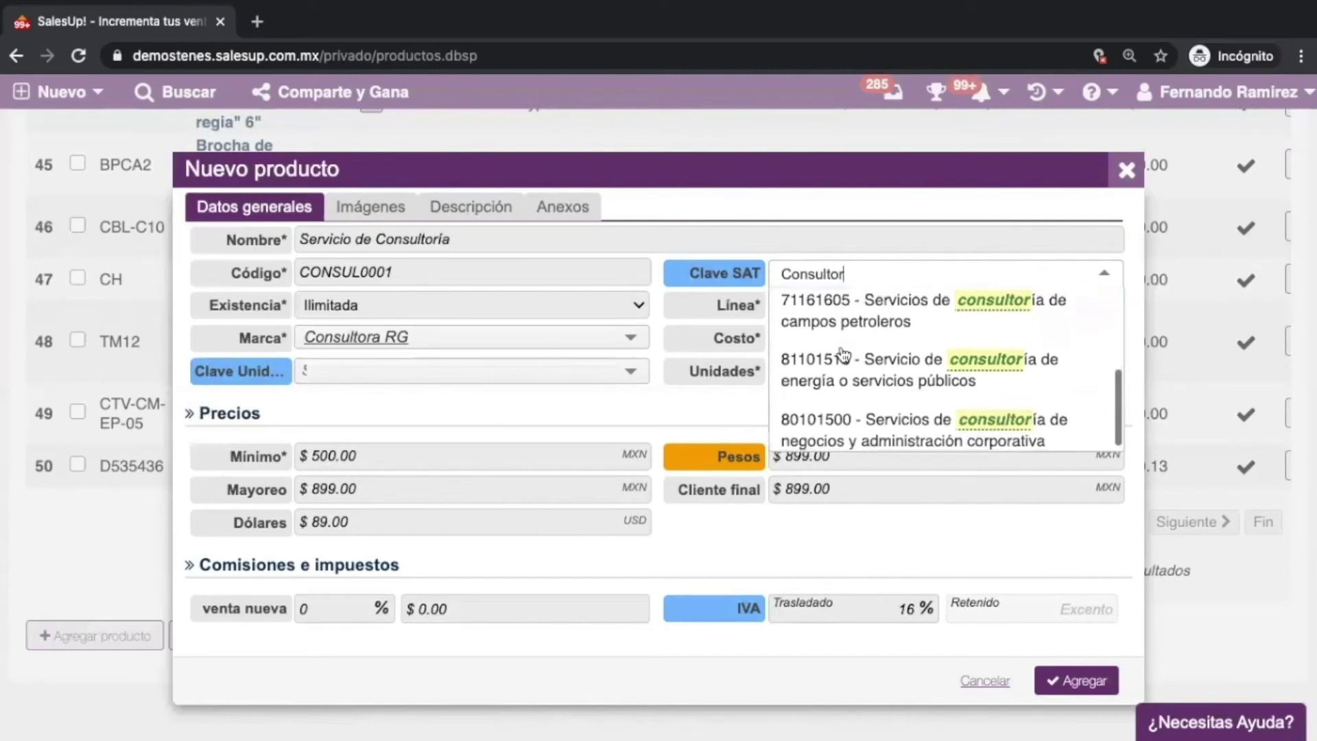
{"action": "left_click", "coordinate": [846, 414]}
Assign the SAT unit key HUR - Hora and add the product to the catalogue
{"action": "left_click", "coordinate": [332, 368]}
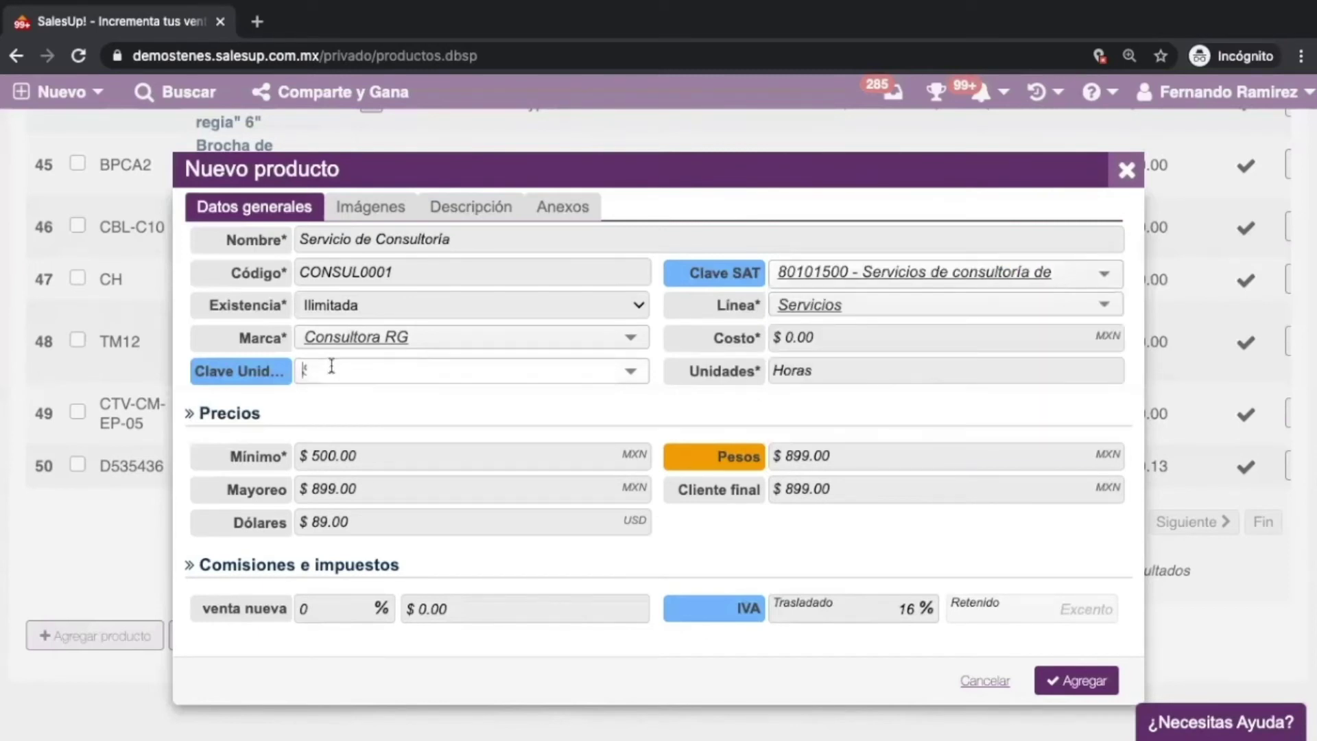
{"action": "type", "text": "Hora"}
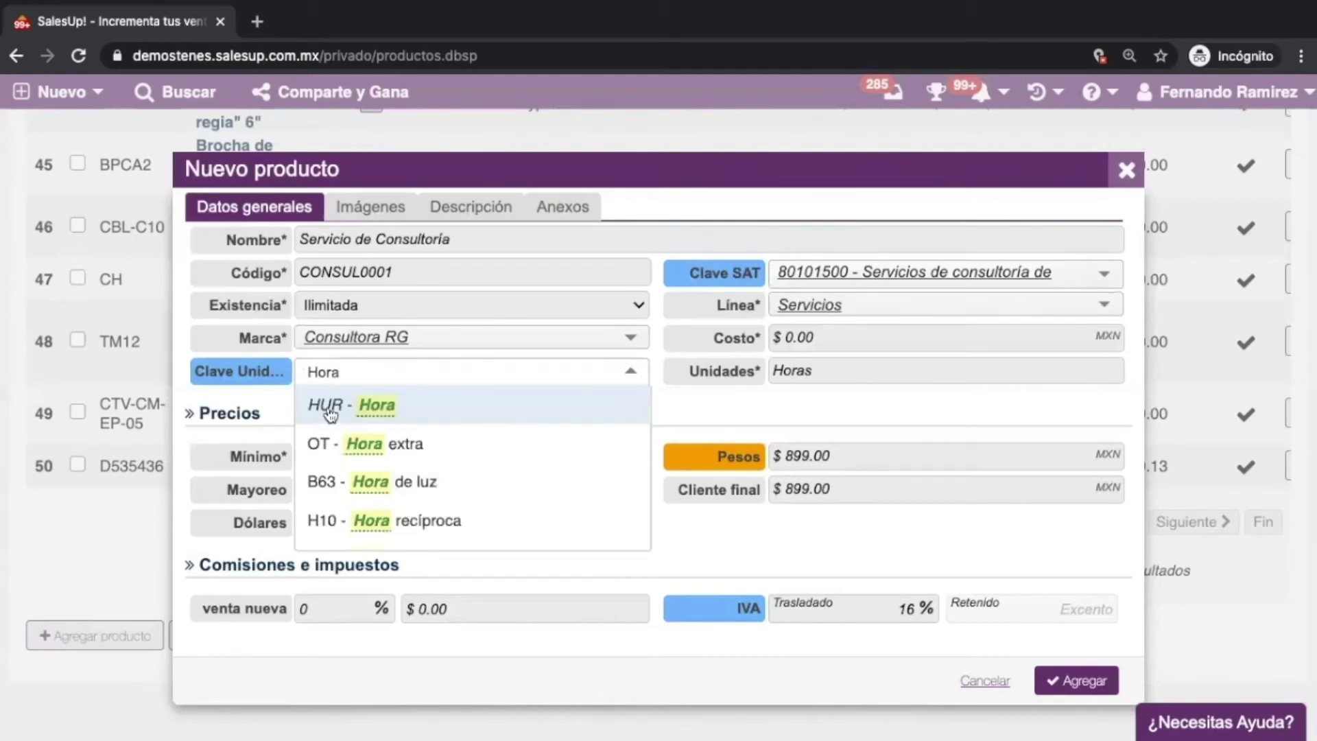
{"action": "left_click", "coordinate": [328, 408]}
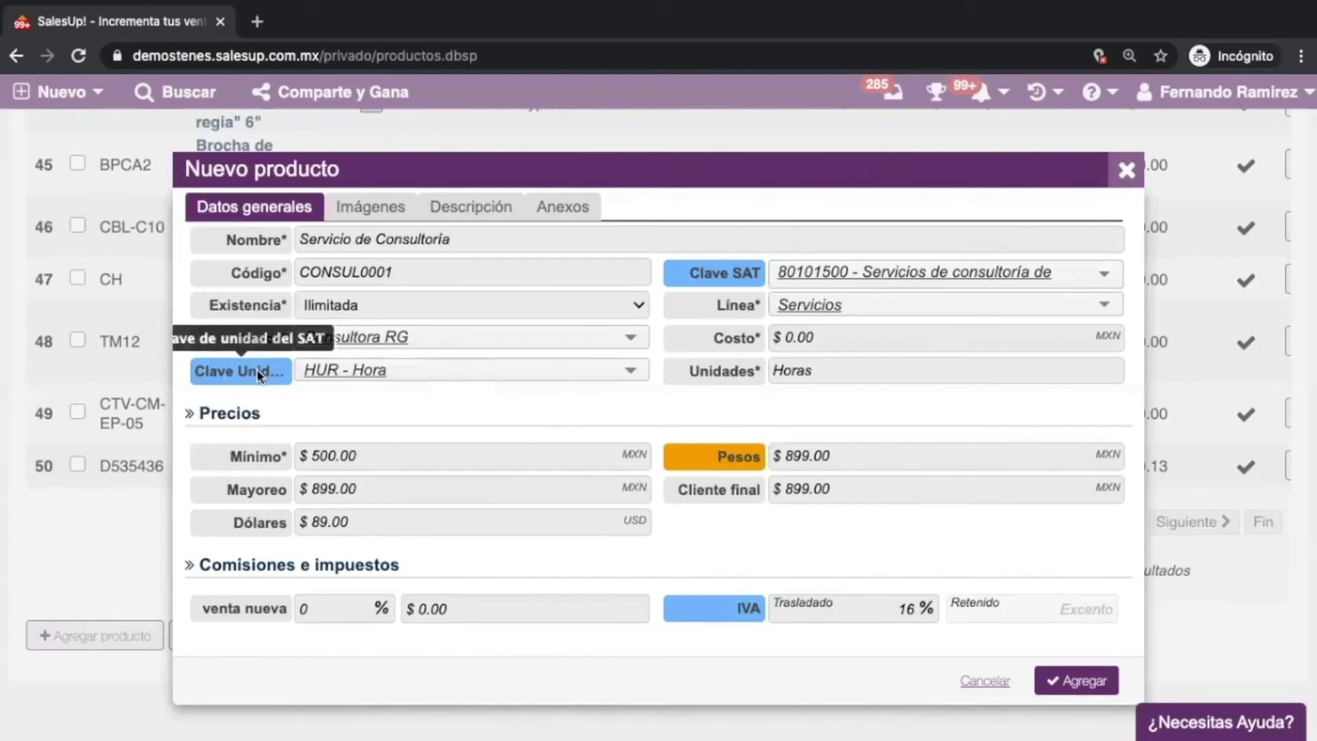
{"action": "left_click", "coordinate": [1074, 682]}
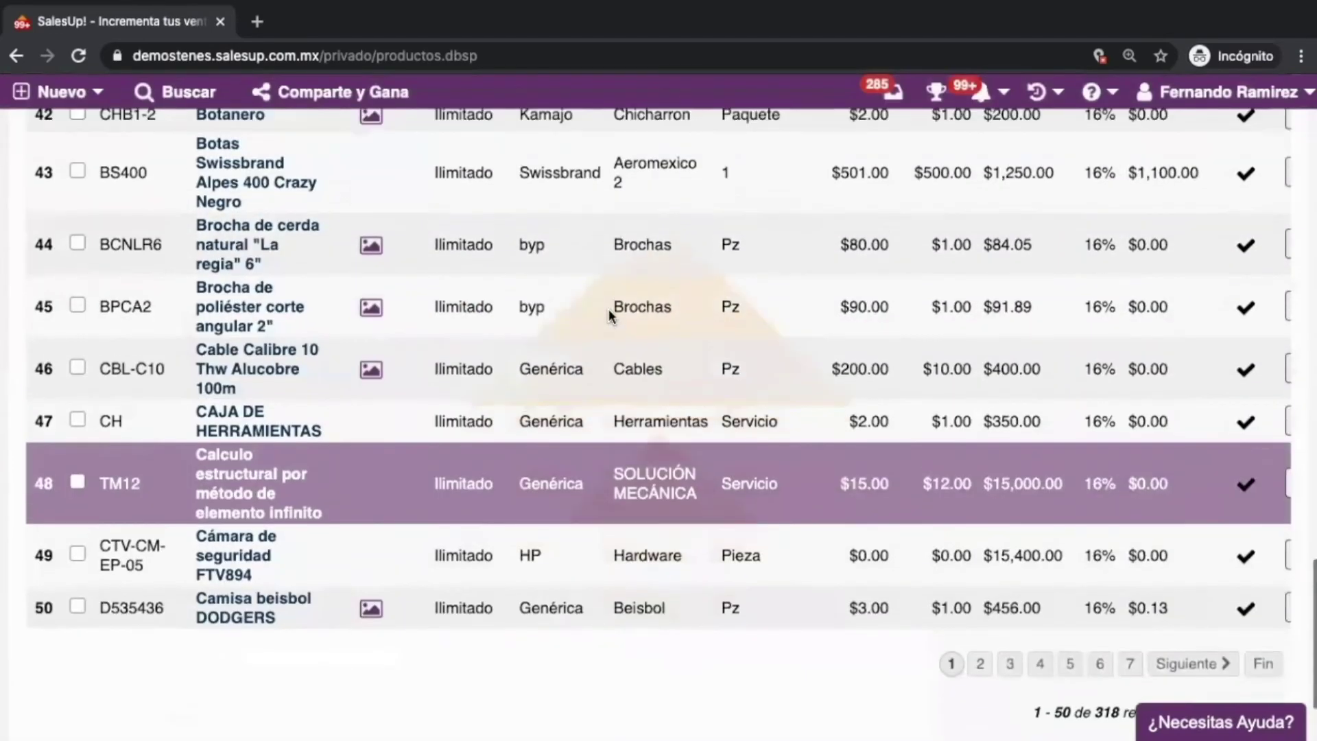
Export the product catalogue as a CSV file
{"action": "scroll", "coordinate": [608, 309], "scroll_direction": "up", "scroll_amount": 20}
{"action": "scroll", "coordinate": [608, 309], "scroll_direction": "down", "scroll_amount": 20}
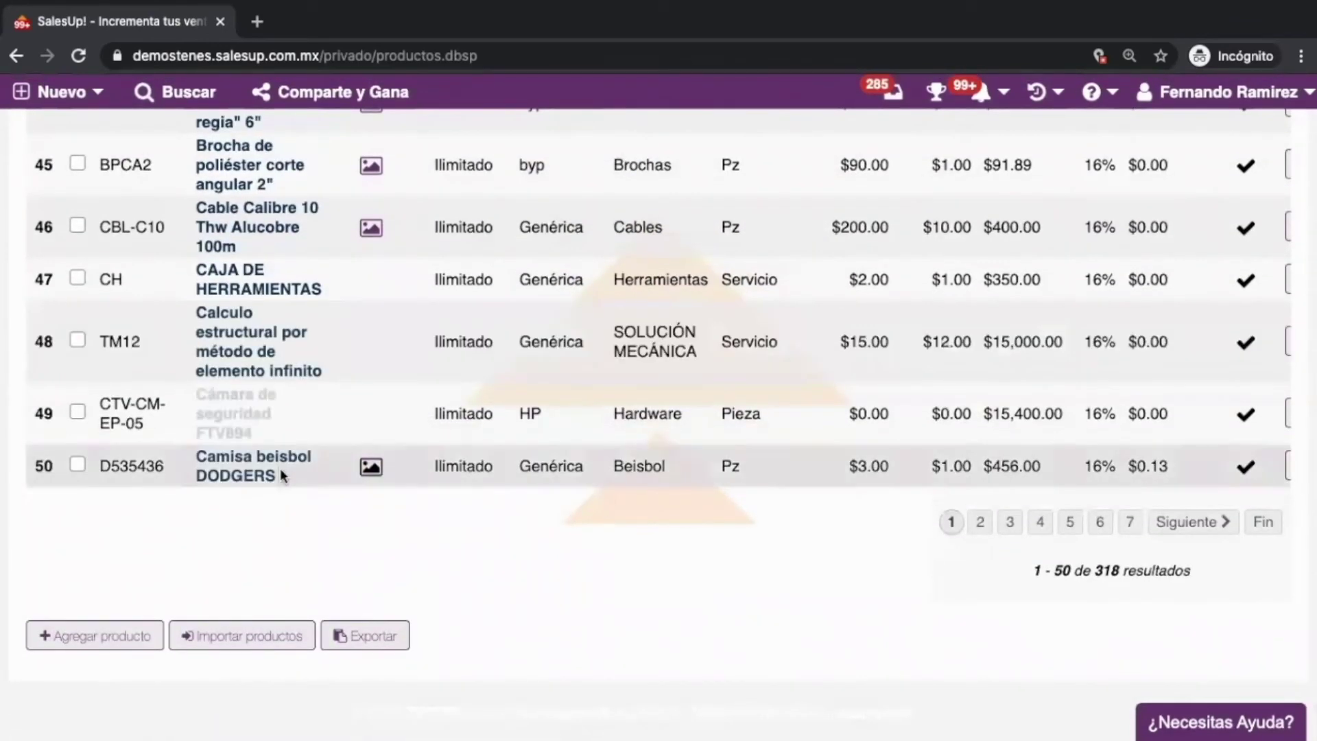
{"action": "left_click", "coordinate": [355, 628]}
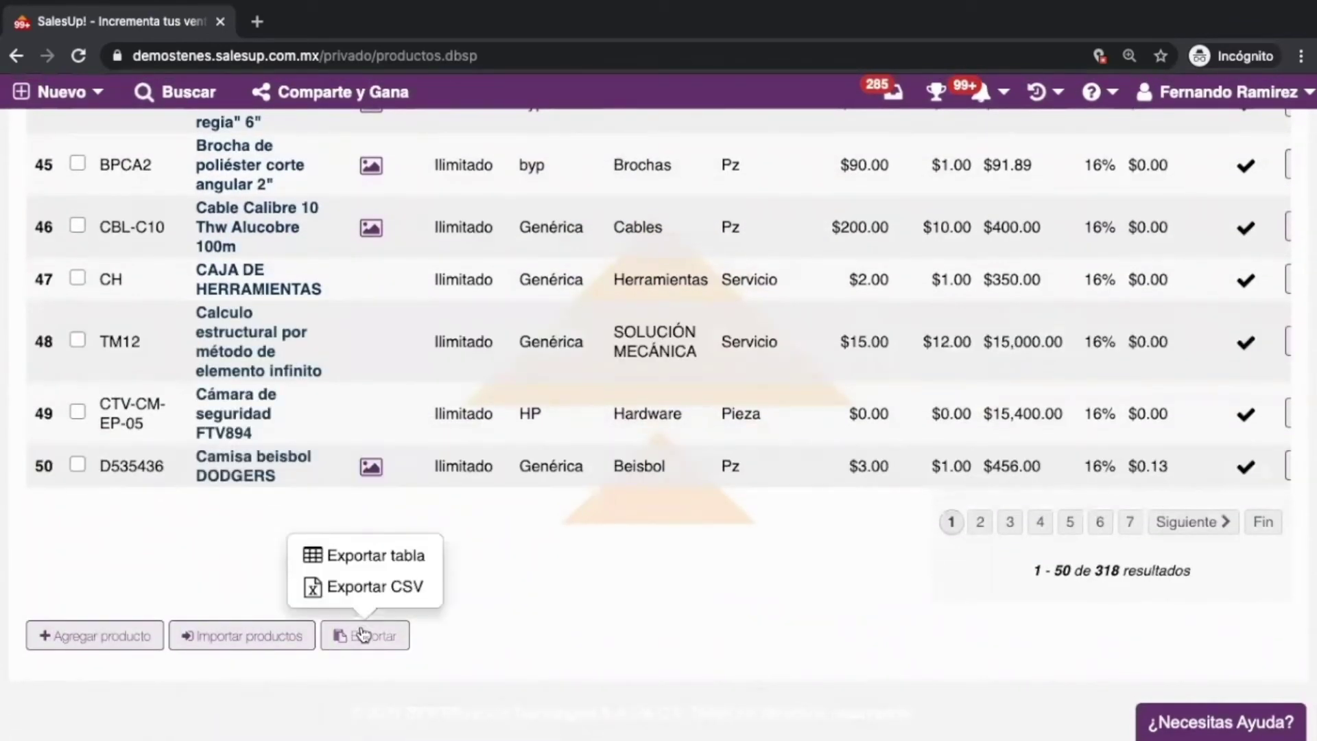
{"action": "left_click", "coordinate": [374, 588]}
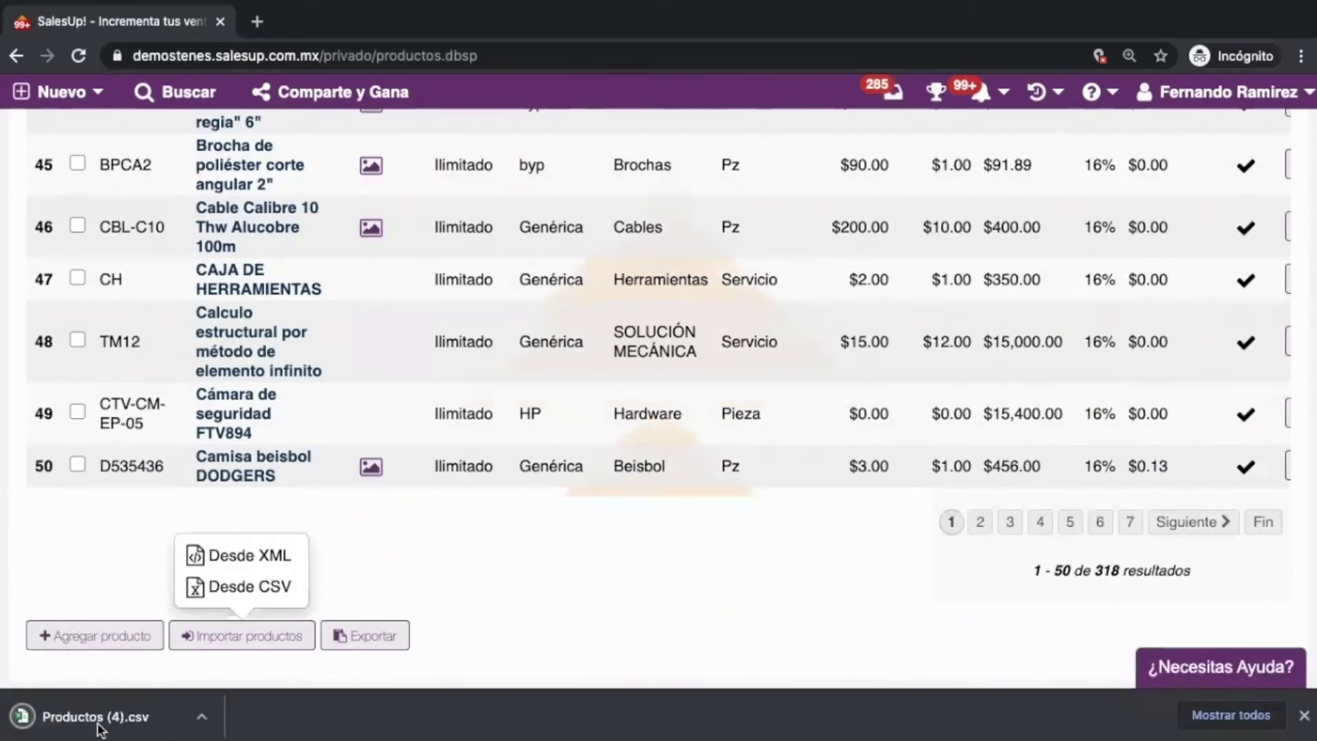
Open the exported Productos (4).csv in Excel and examine its product and price-list columns
{"action": "left_click", "coordinate": [98, 726]}
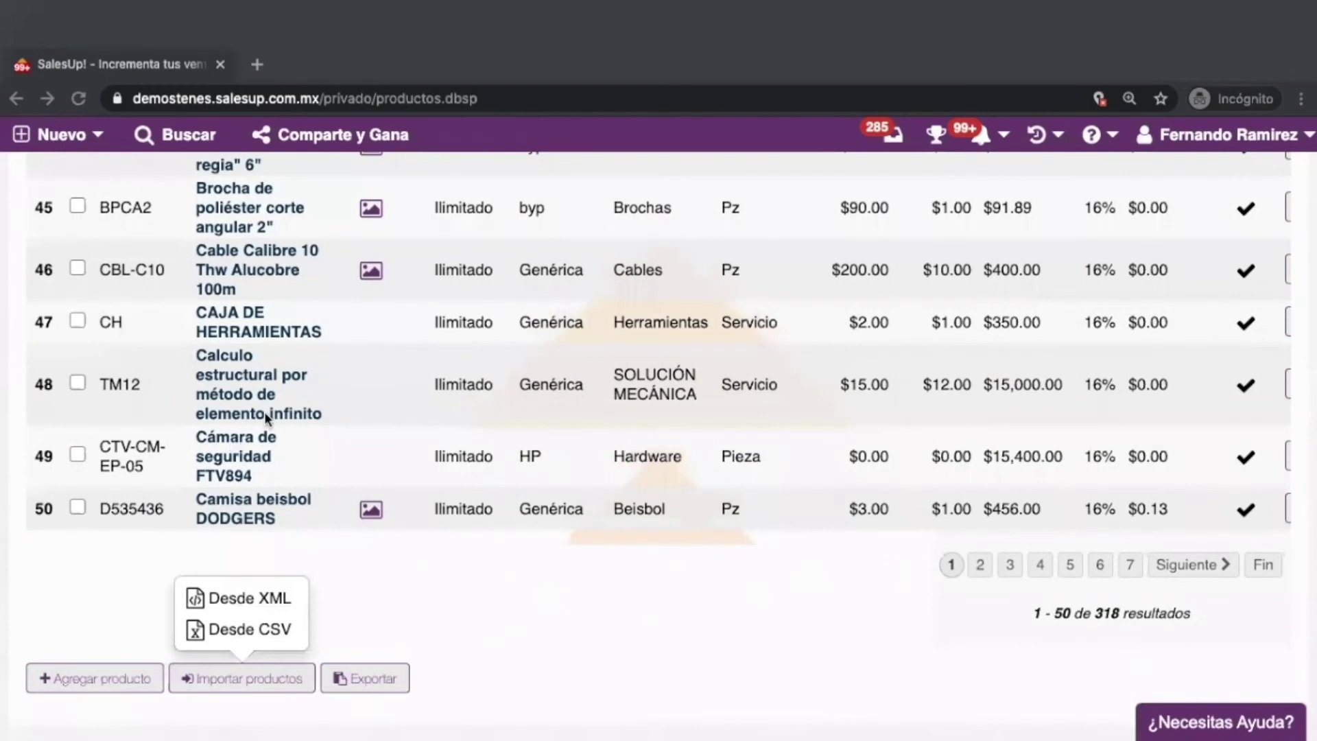
{"action": "key", "text": "ctrl+Up"}
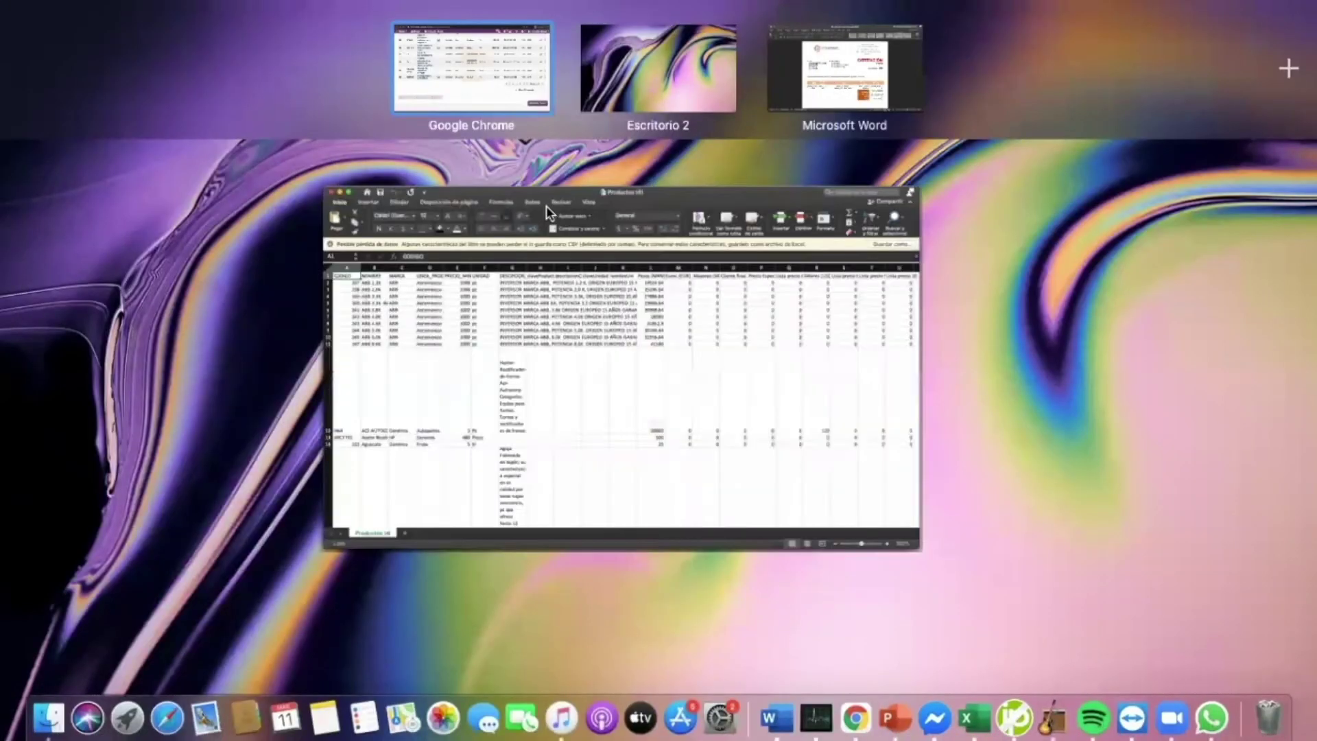
{"action": "left_click", "coordinate": [530, 239]}
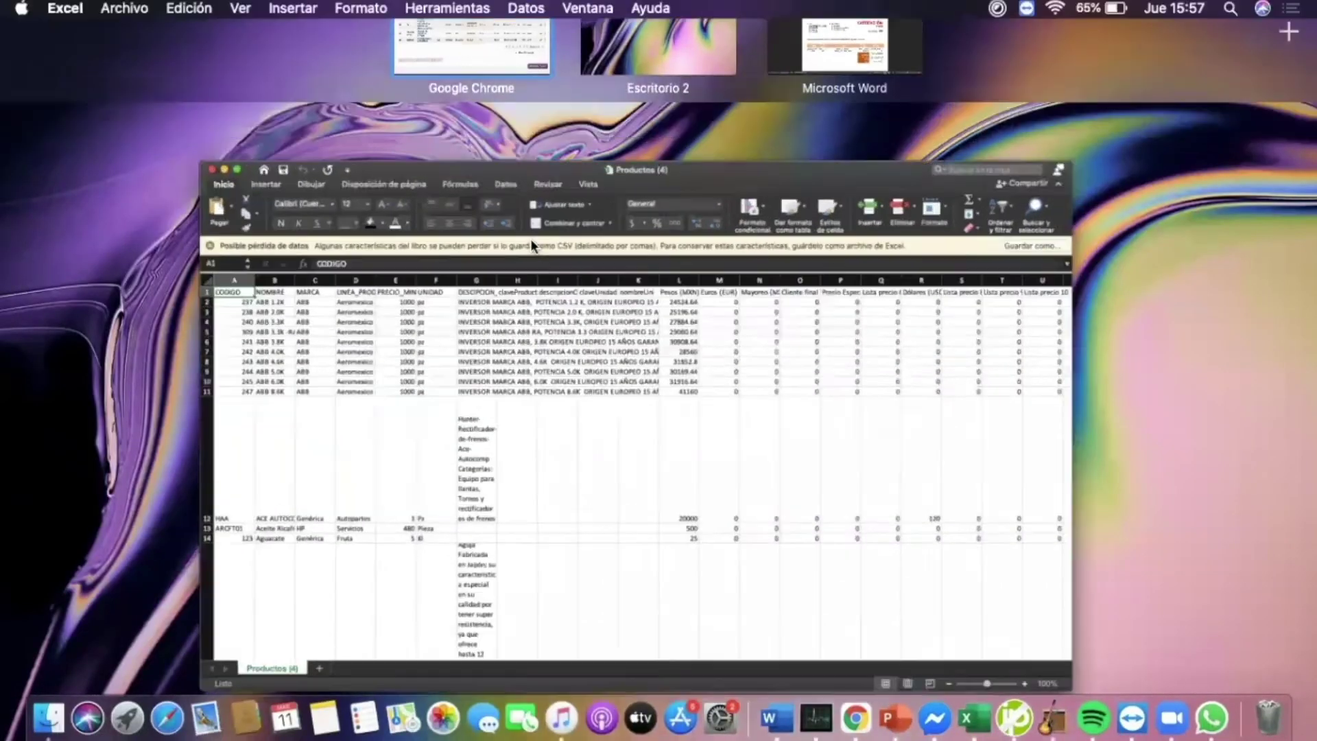
{"action": "scroll", "coordinate": [356, 275], "scroll_direction": "right", "scroll_amount": 2}
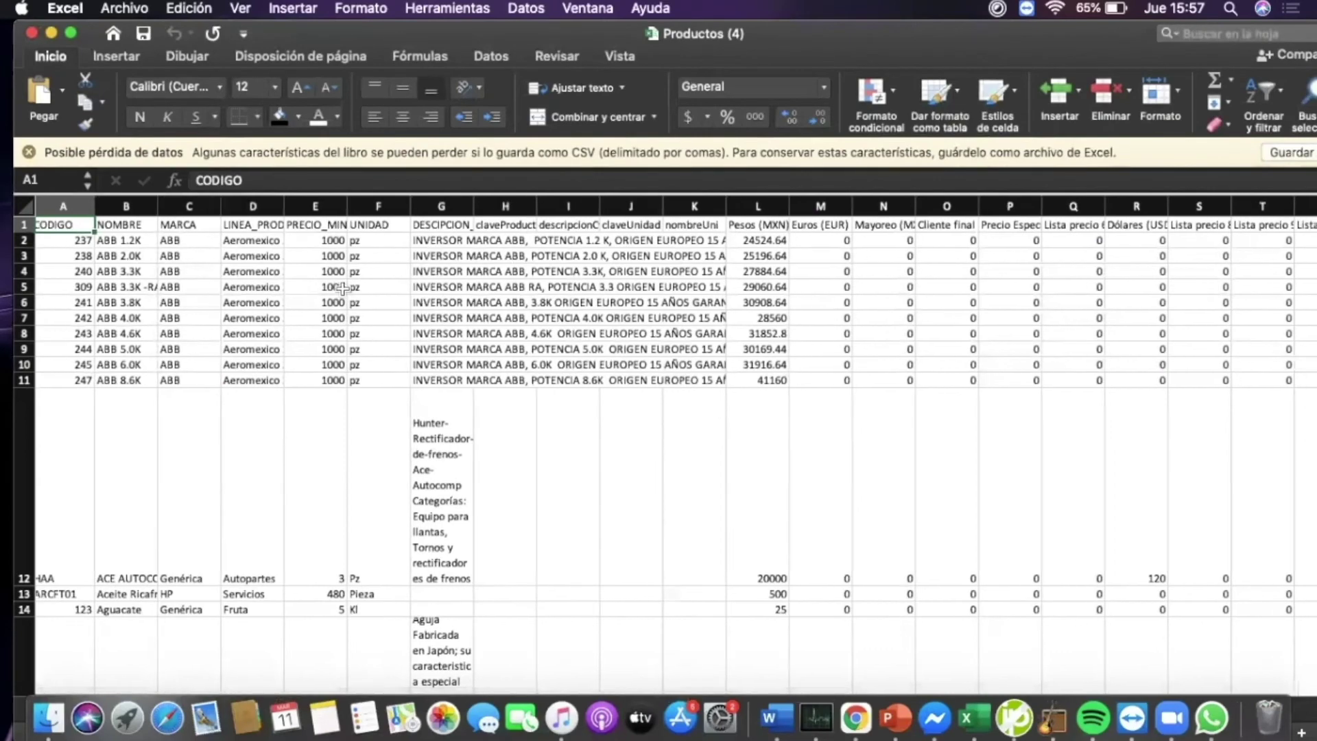
{"action": "scroll", "coordinate": [343, 289], "scroll_direction": "left", "scroll_amount": 2}
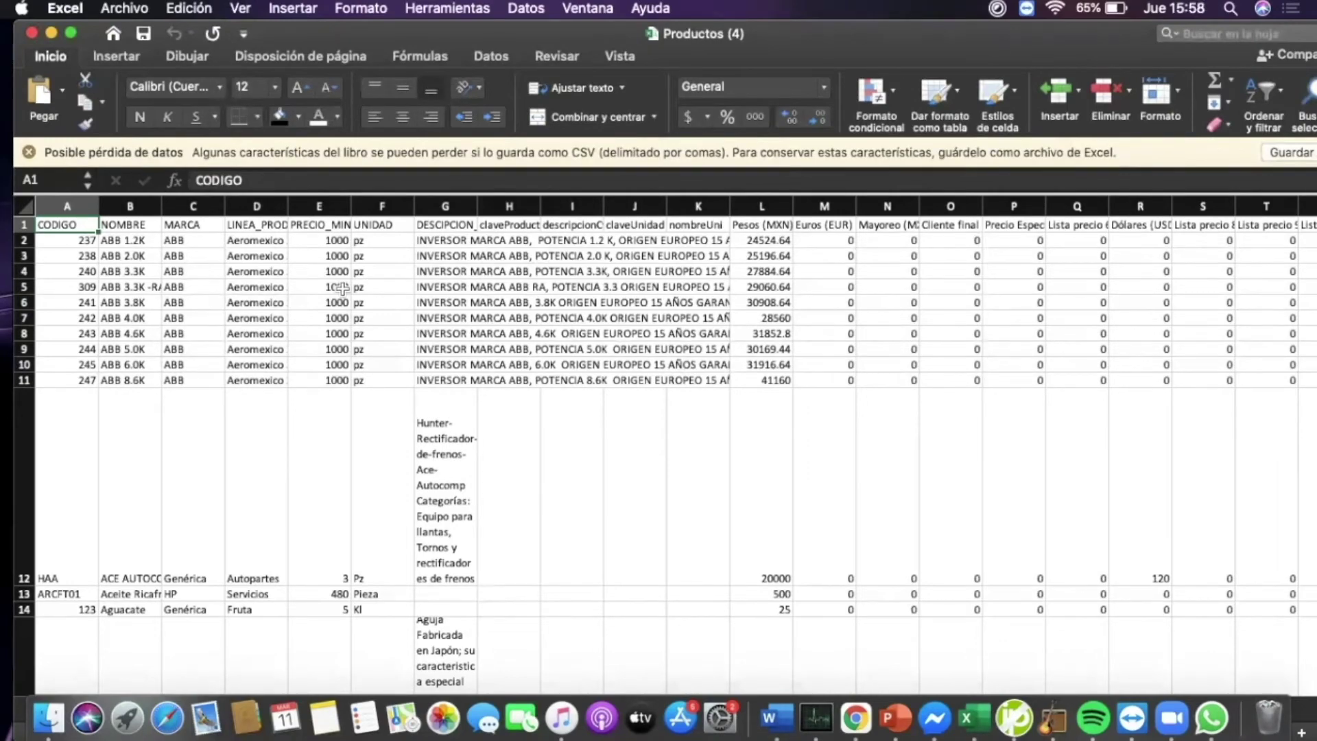
Switch back to SalesUp! in Chrome and view the available product import options
{"action": "key", "text": "ctrl+Up"}
{"action": "left_click", "coordinate": [496, 67]}
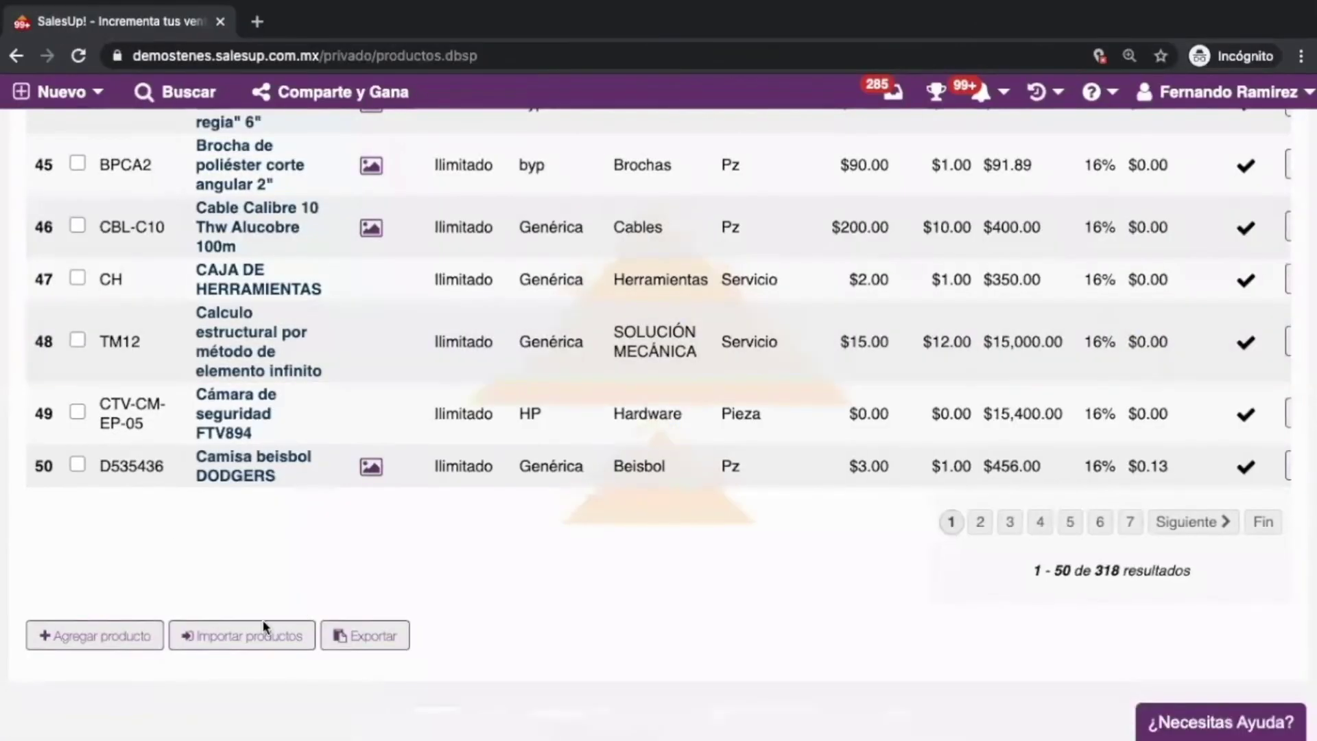
{"action": "left_click", "coordinate": [227, 642]}
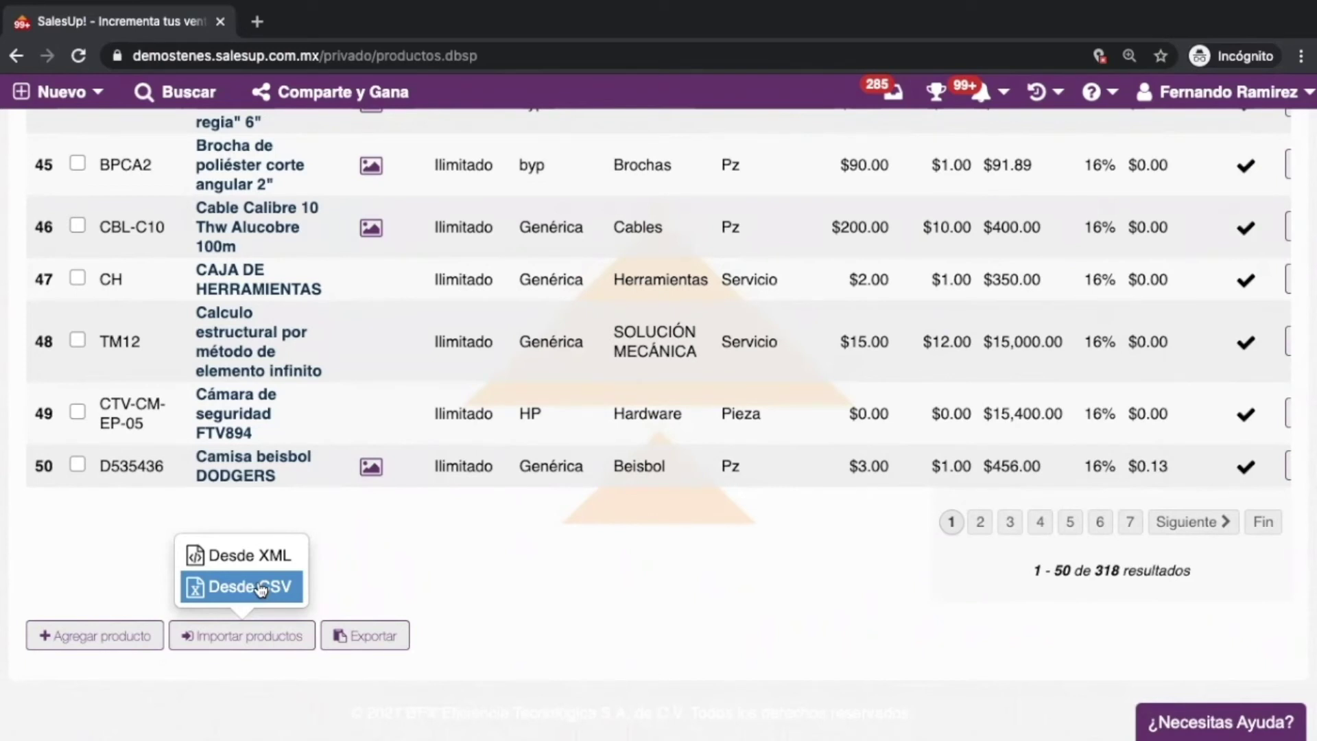
{"action": "scroll", "coordinate": [479, 528], "scroll_direction": "up", "scroll_amount": 20}
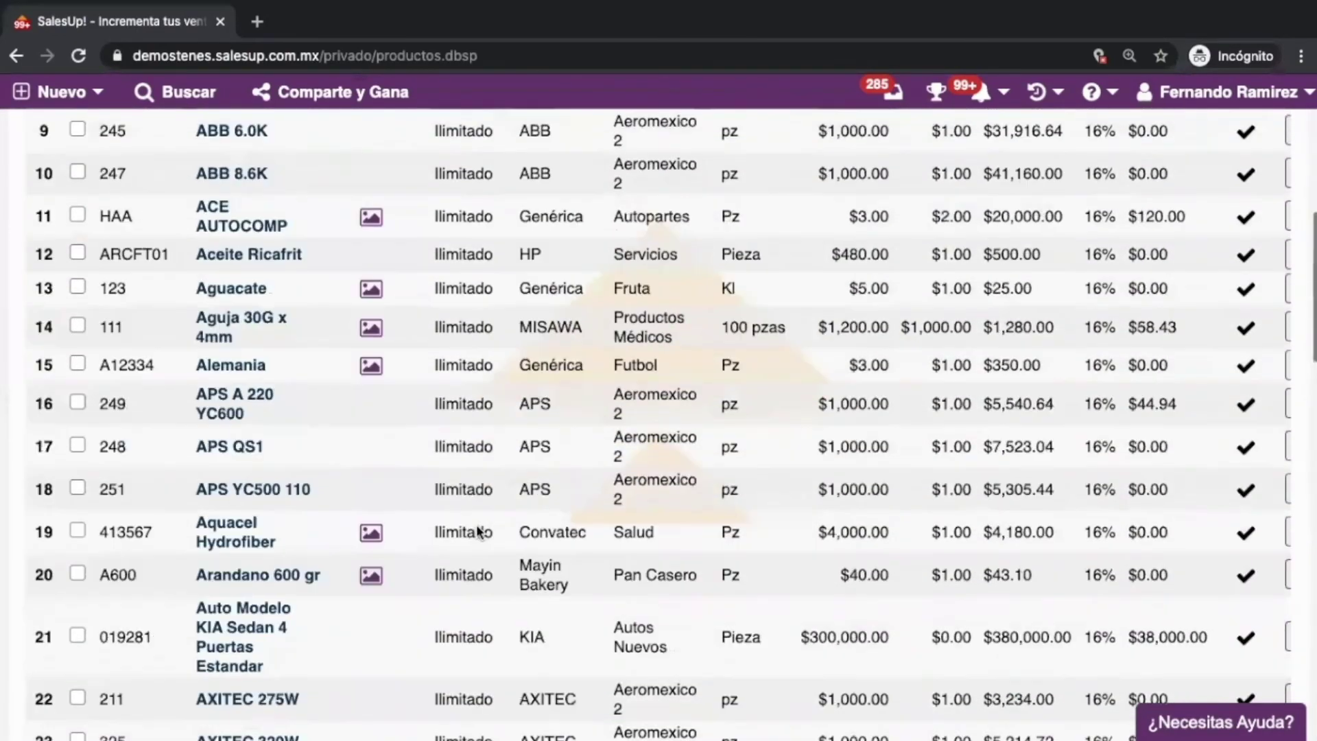
{"action": "scroll", "coordinate": [478, 532], "scroll_direction": "up", "scroll_amount": 8}
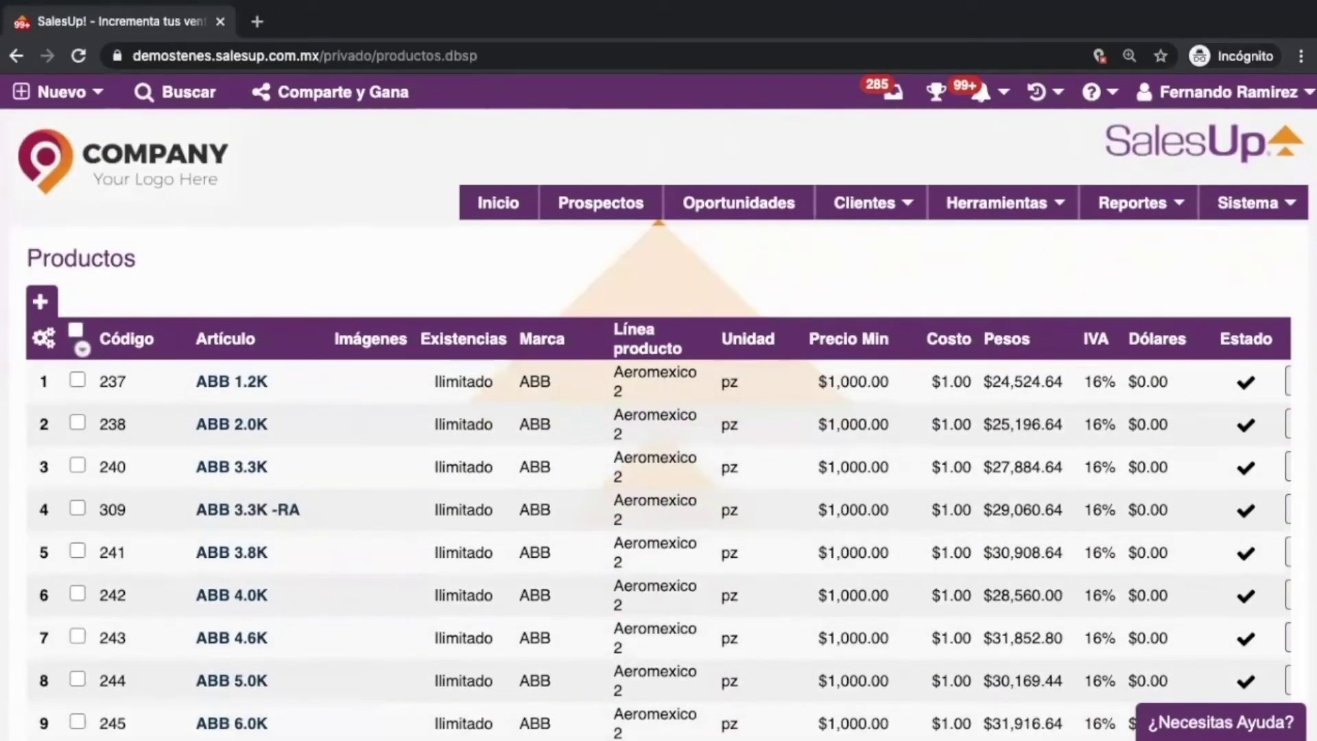
Reset the page zoom, take the browser window out of full screen, and open the Prospectos list
{"action": "key", "text": "ctrl+0"}
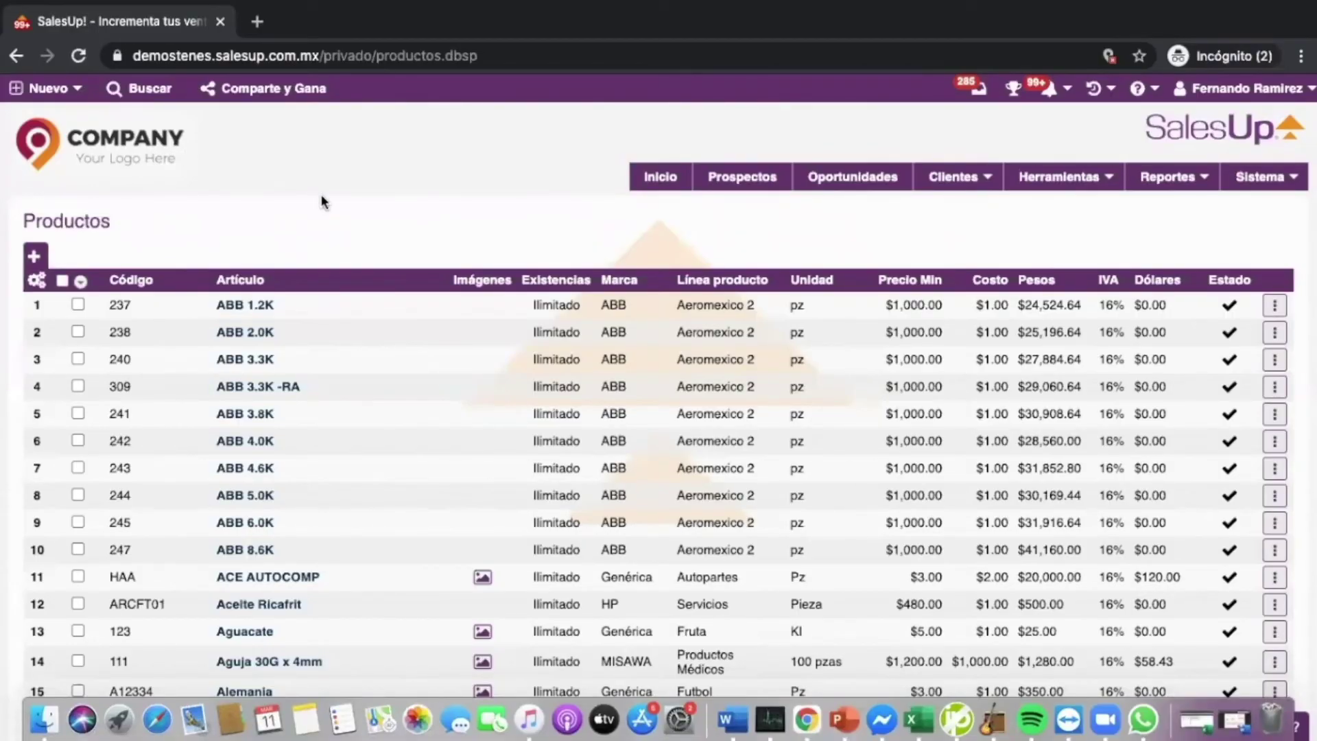
{"action": "mouse_move", "coordinate": [122, 3]}
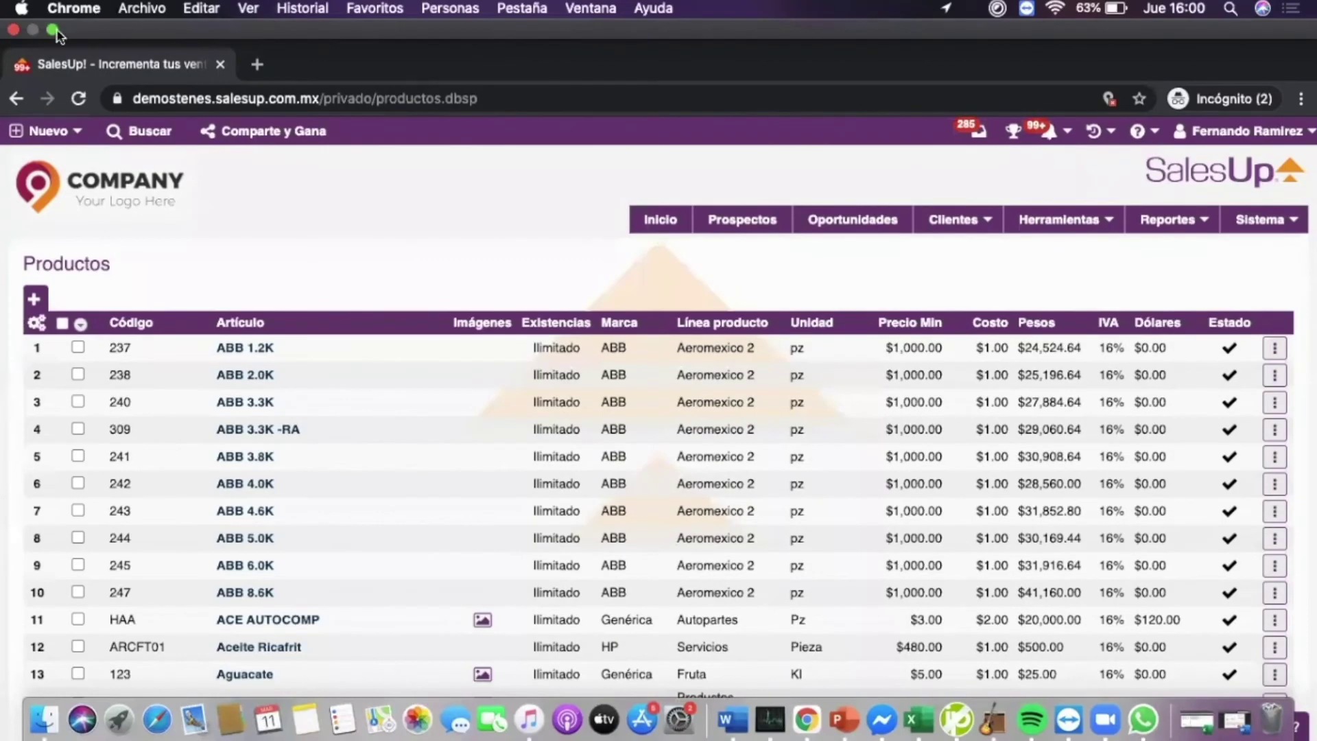
{"action": "left_click", "coordinate": [53, 31]}
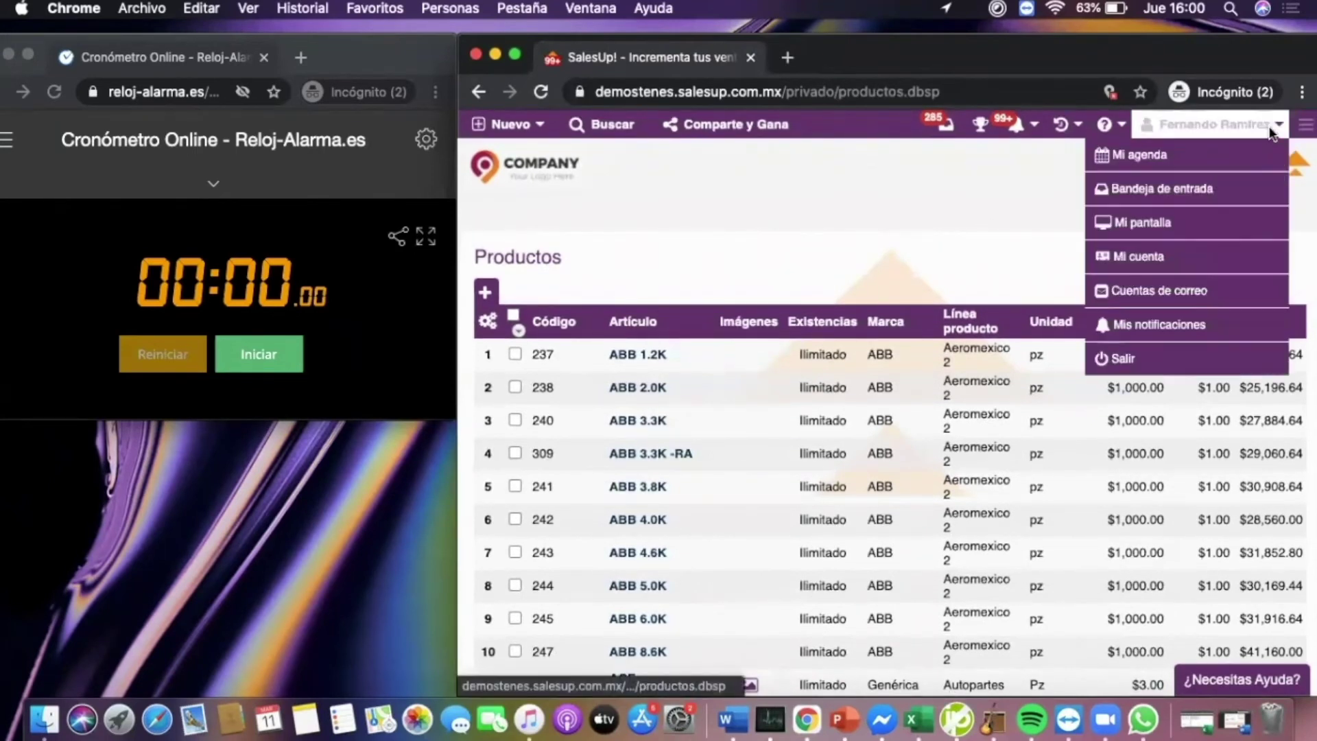
{"action": "left_click", "coordinate": [1293, 129]}
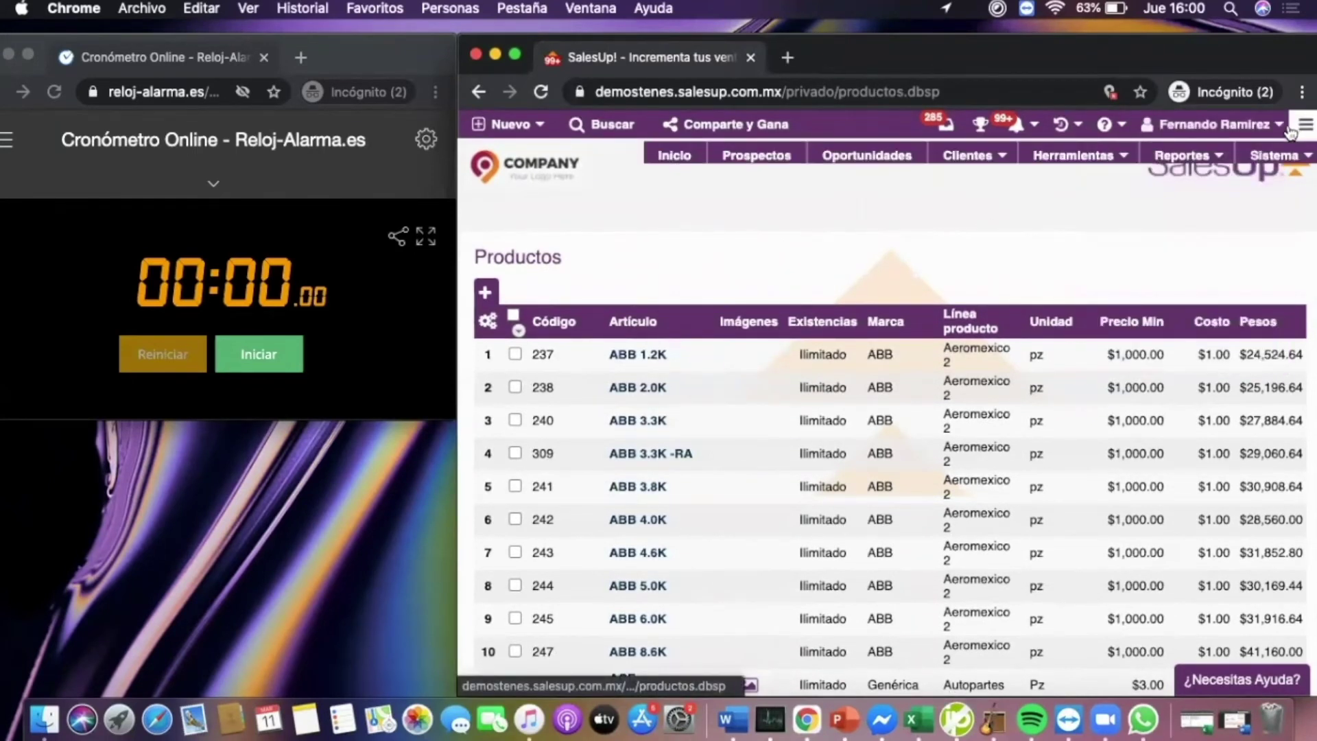
{"action": "left_click", "coordinate": [785, 157]}
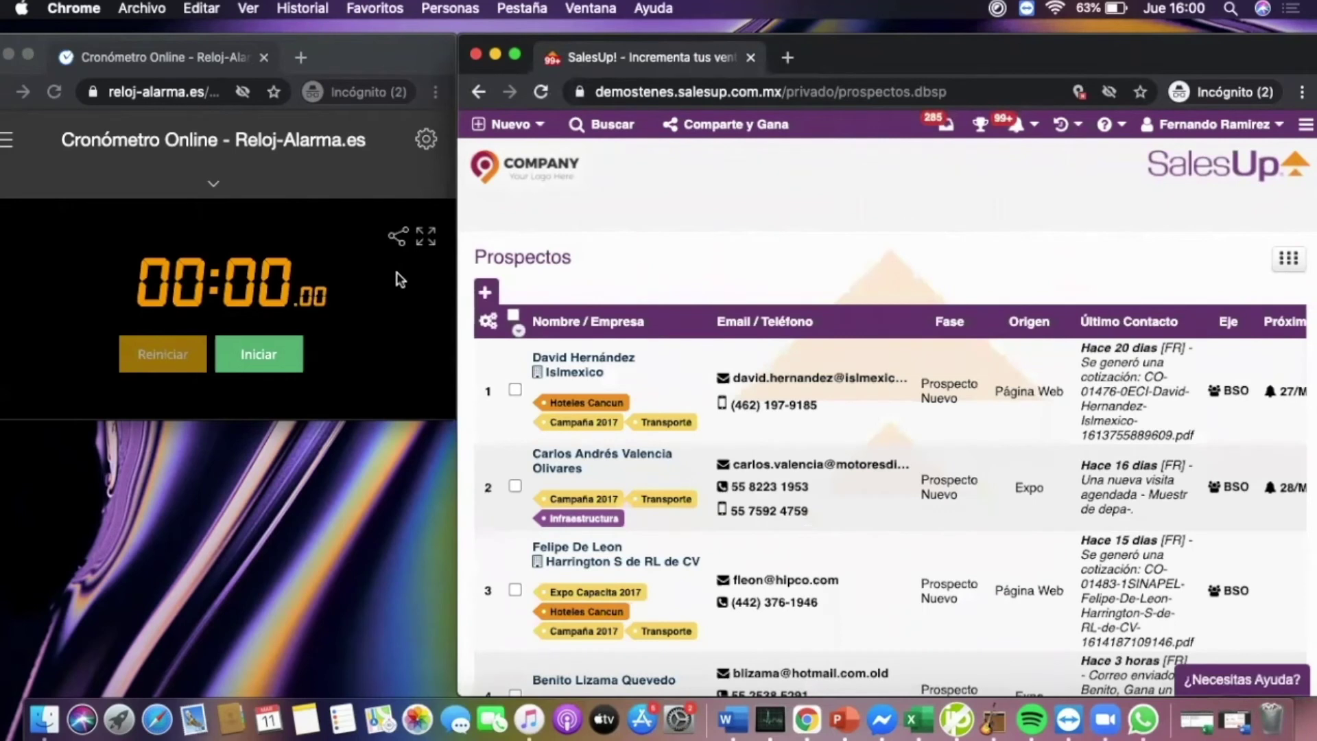
Start the online stopwatch and begin a new business opportunity for the first prospect in the list
{"action": "left_click", "coordinate": [262, 352]}
{"action": "left_click", "coordinate": [262, 353]}
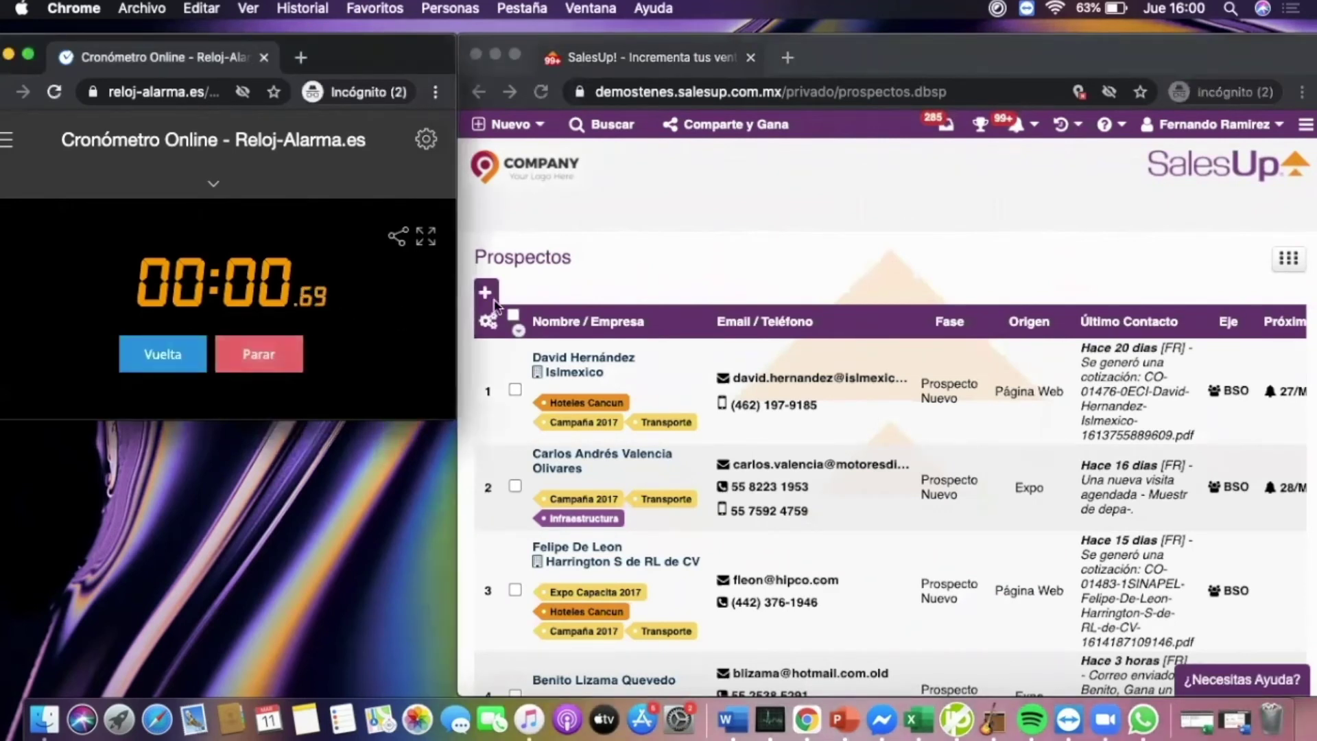
{"action": "scroll", "coordinate": [748, 381], "scroll_direction": "right", "scroll_amount": 3}
{"action": "scroll", "coordinate": [748, 381], "scroll_direction": "right", "scroll_amount": 3}
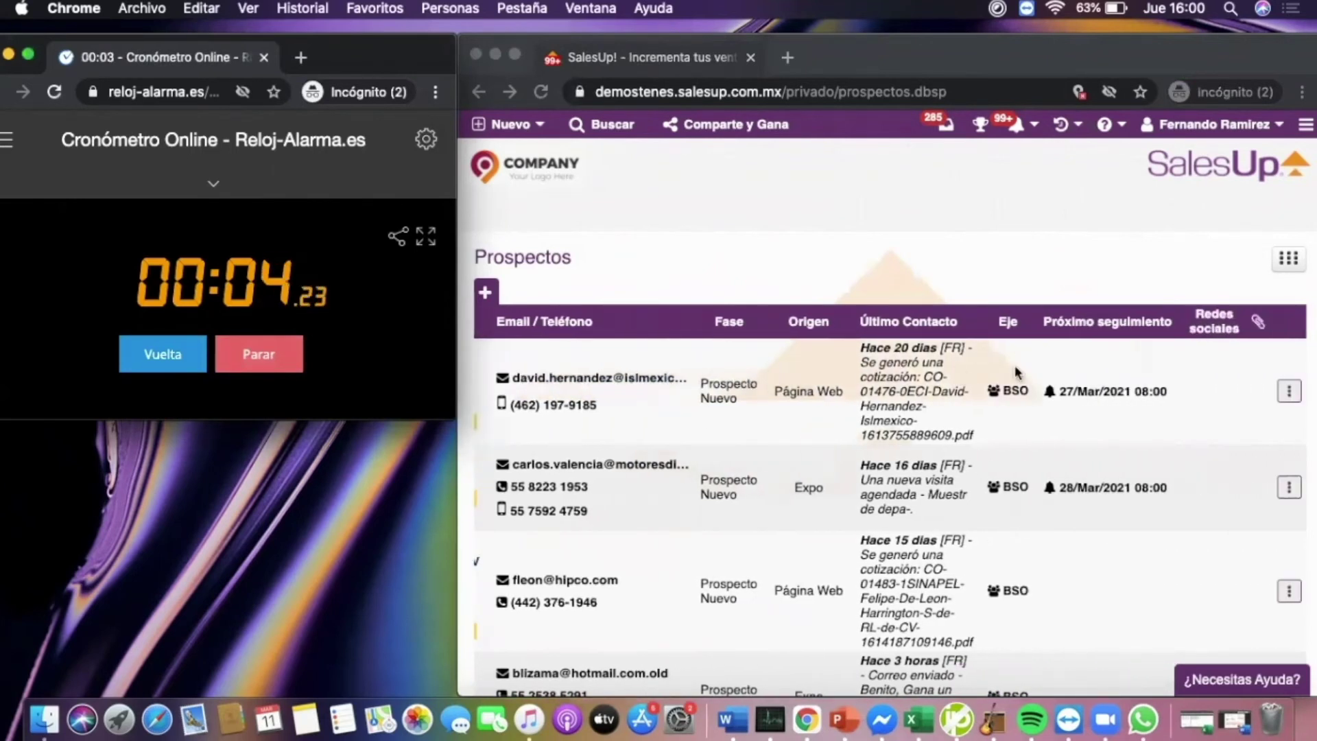
{"action": "left_click", "coordinate": [1289, 392]}
{"action": "left_click", "coordinate": [1288, 392]}
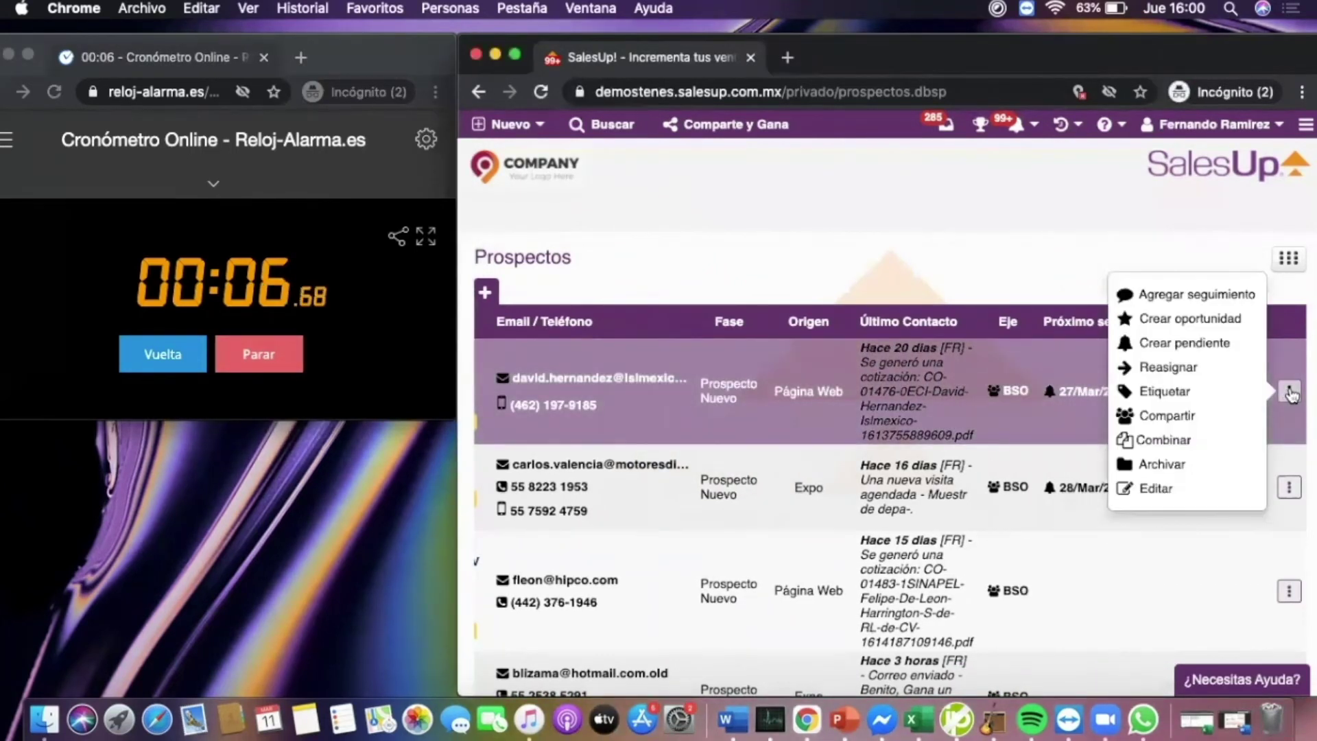
{"action": "left_click", "coordinate": [1170, 317]}
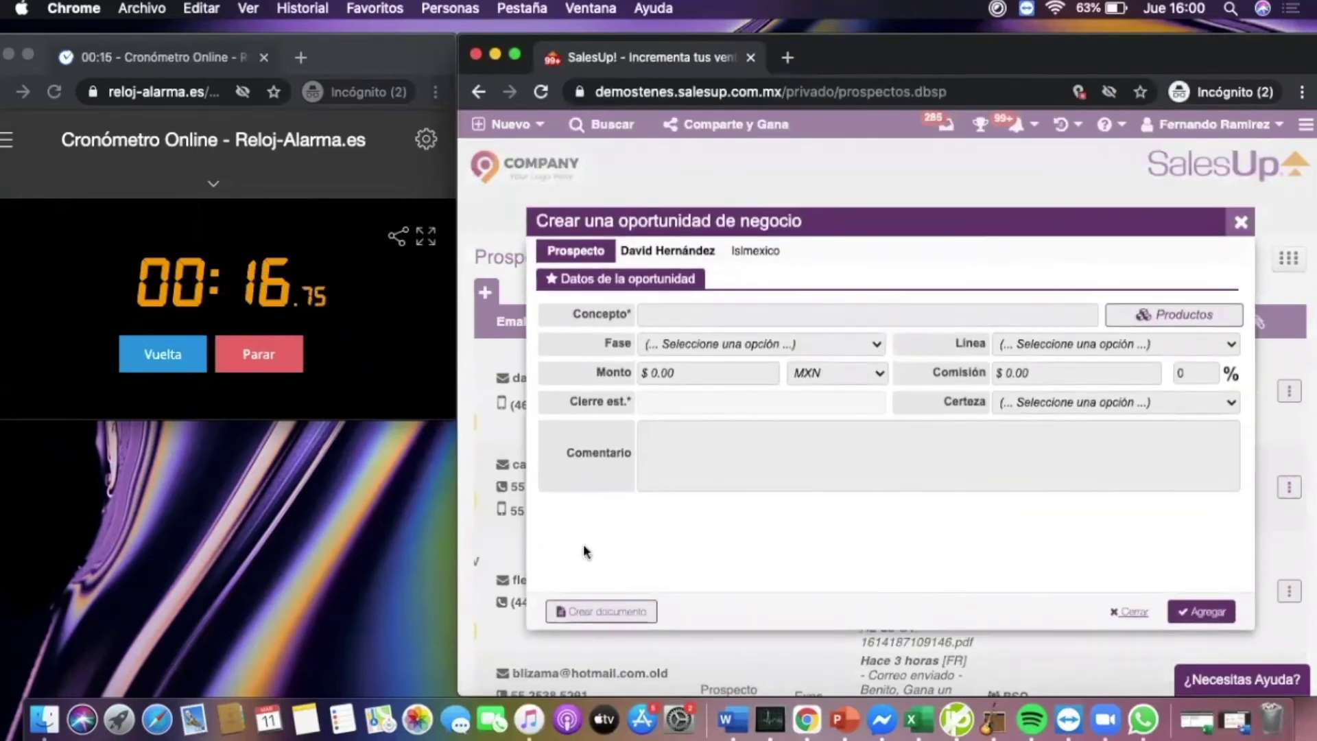
Create a document for the opportunity, searching the templates for "coti" and choosing the Cotización format
{"action": "left_click", "coordinate": [595, 613]}
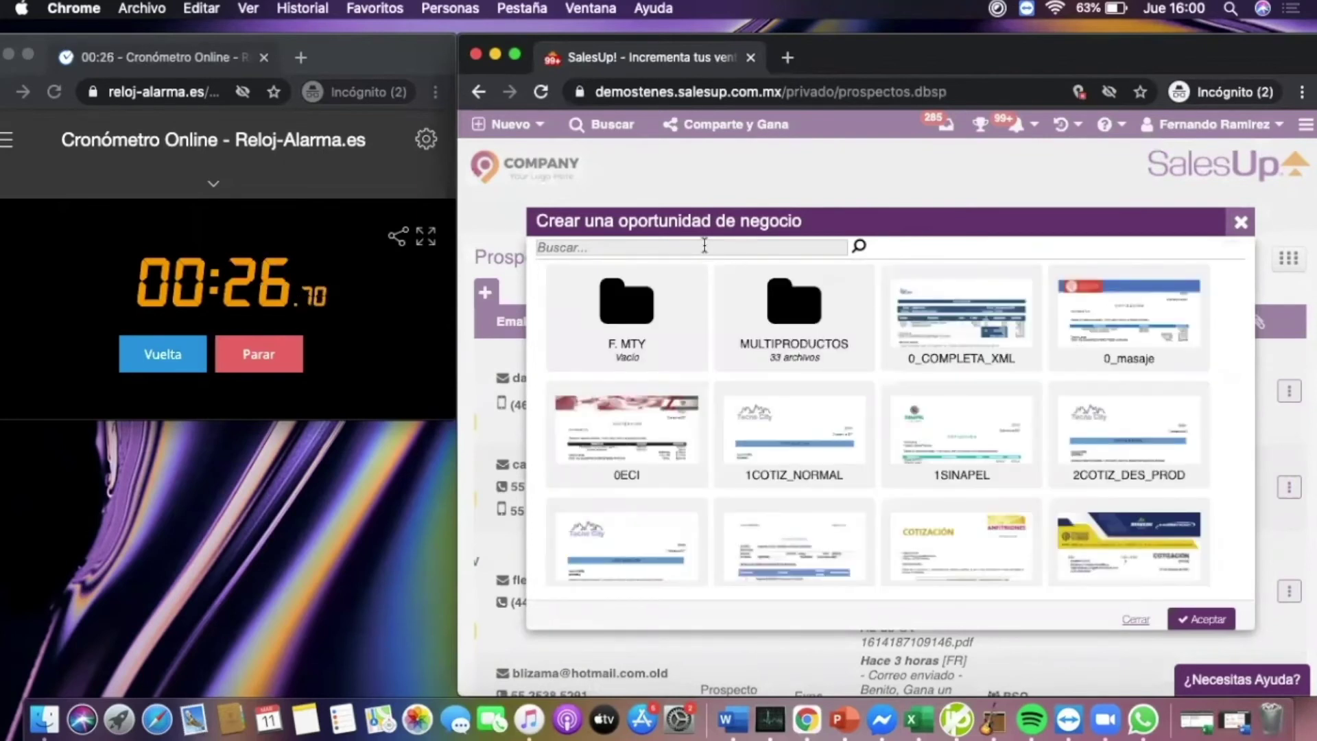
{"action": "left_click", "coordinate": [705, 245]}
{"action": "type", "text": "coti"}
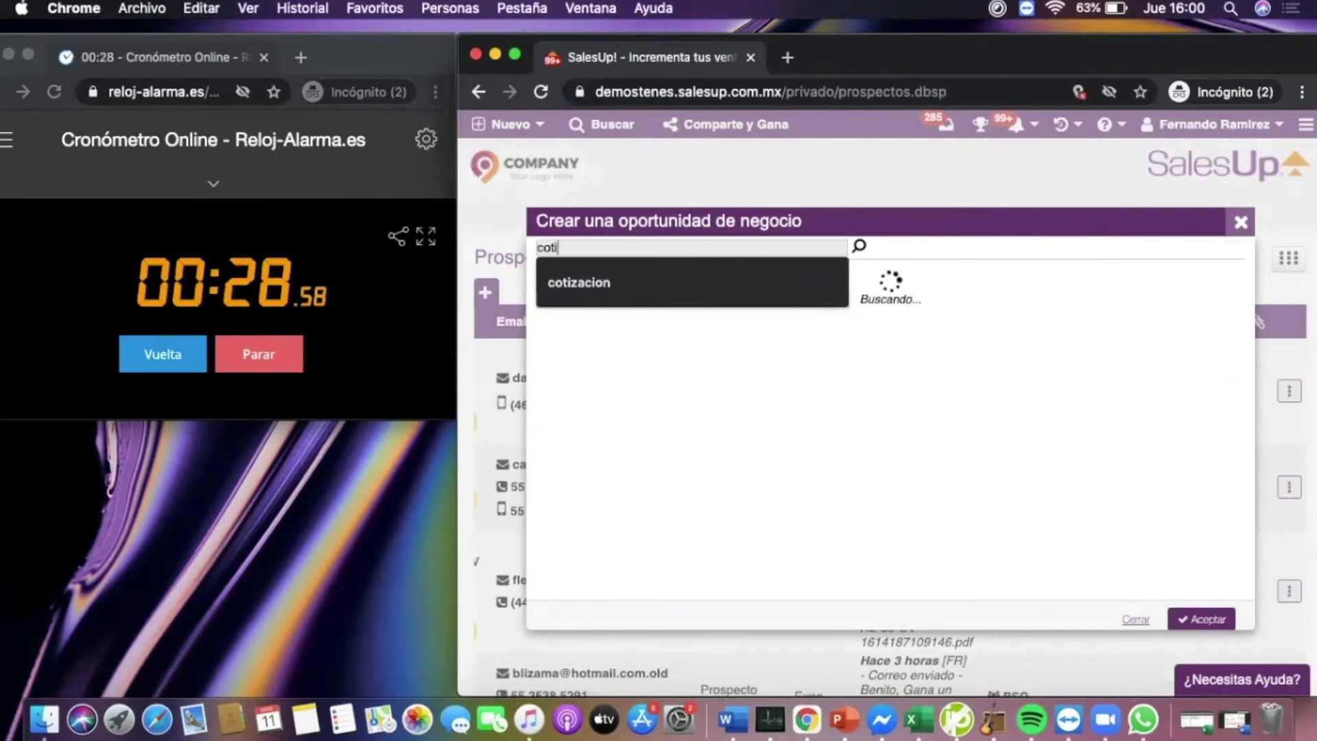
{"action": "left_click", "coordinate": [653, 420]}
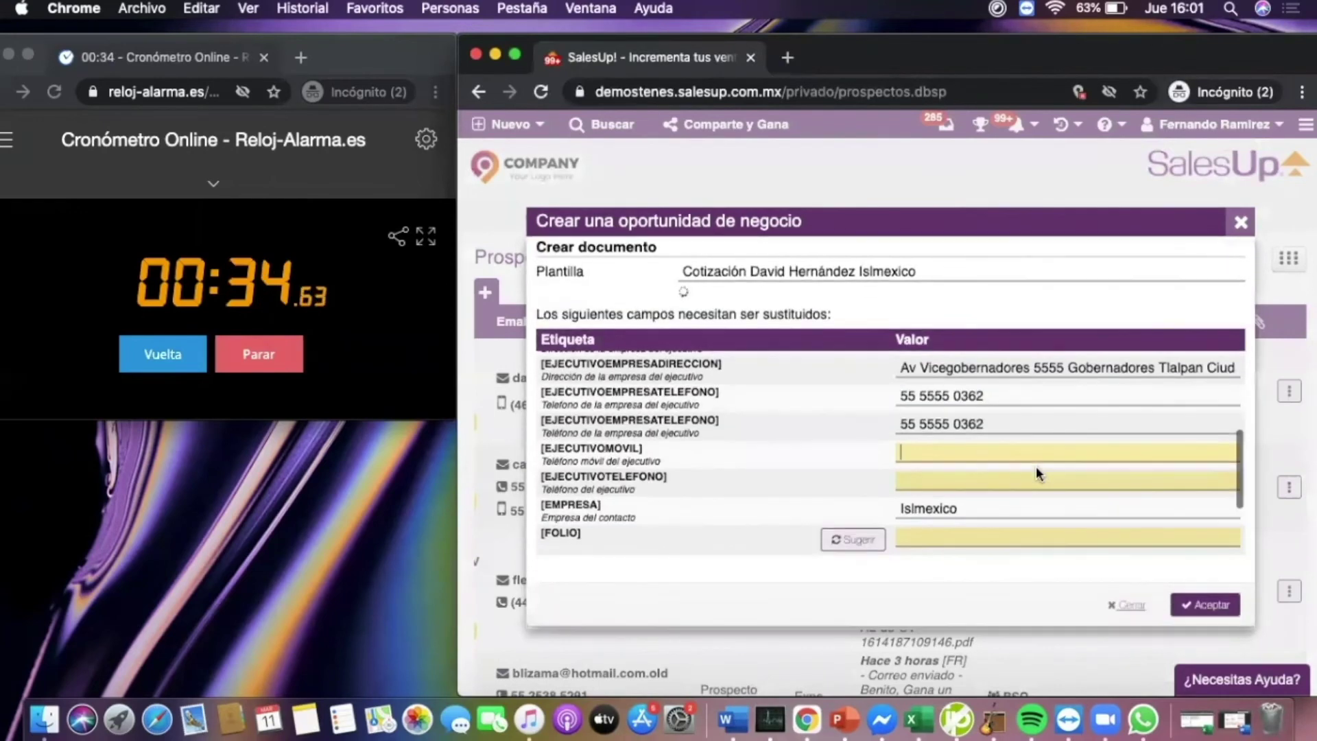
Fill in the suggested folio, set the quotation's OBSERVACIONES field to "Ninguna", and accept the document fields
{"action": "left_click", "coordinate": [876, 554]}
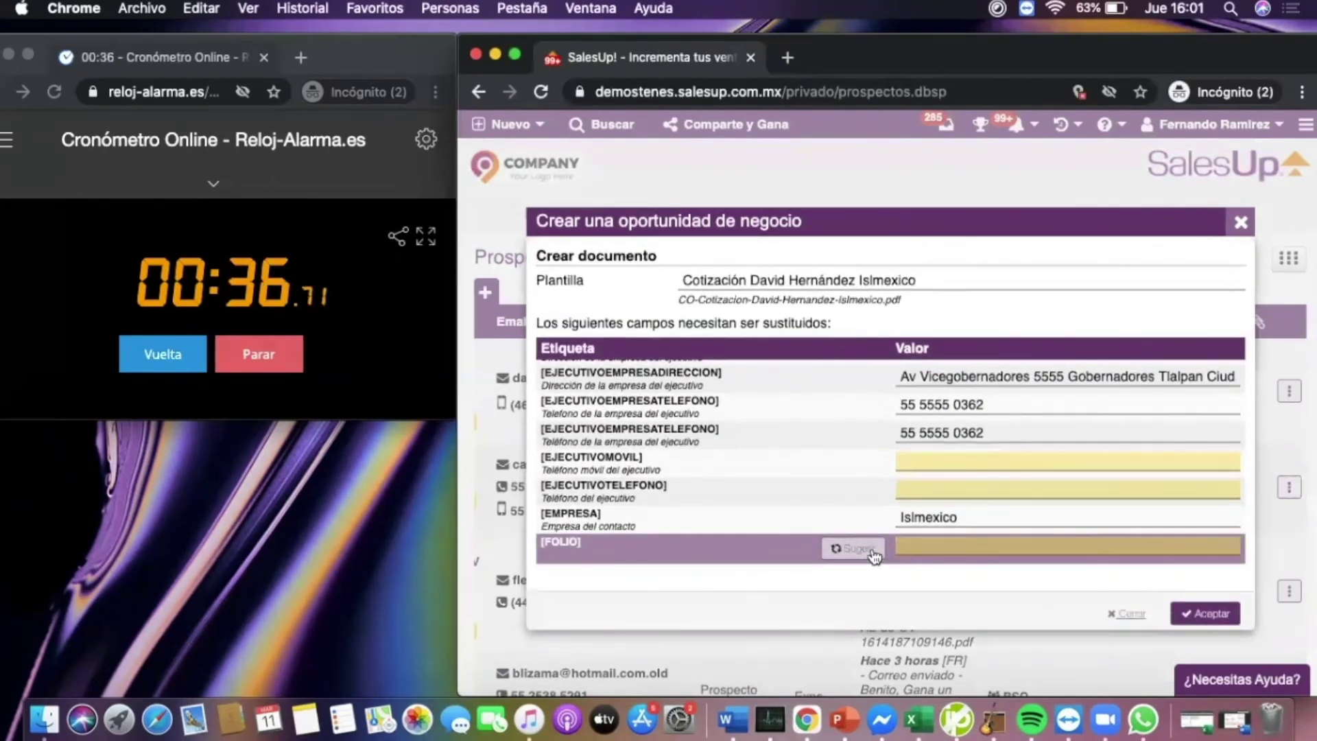
{"action": "scroll", "coordinate": [919, 528], "scroll_direction": "down", "scroll_amount": 5}
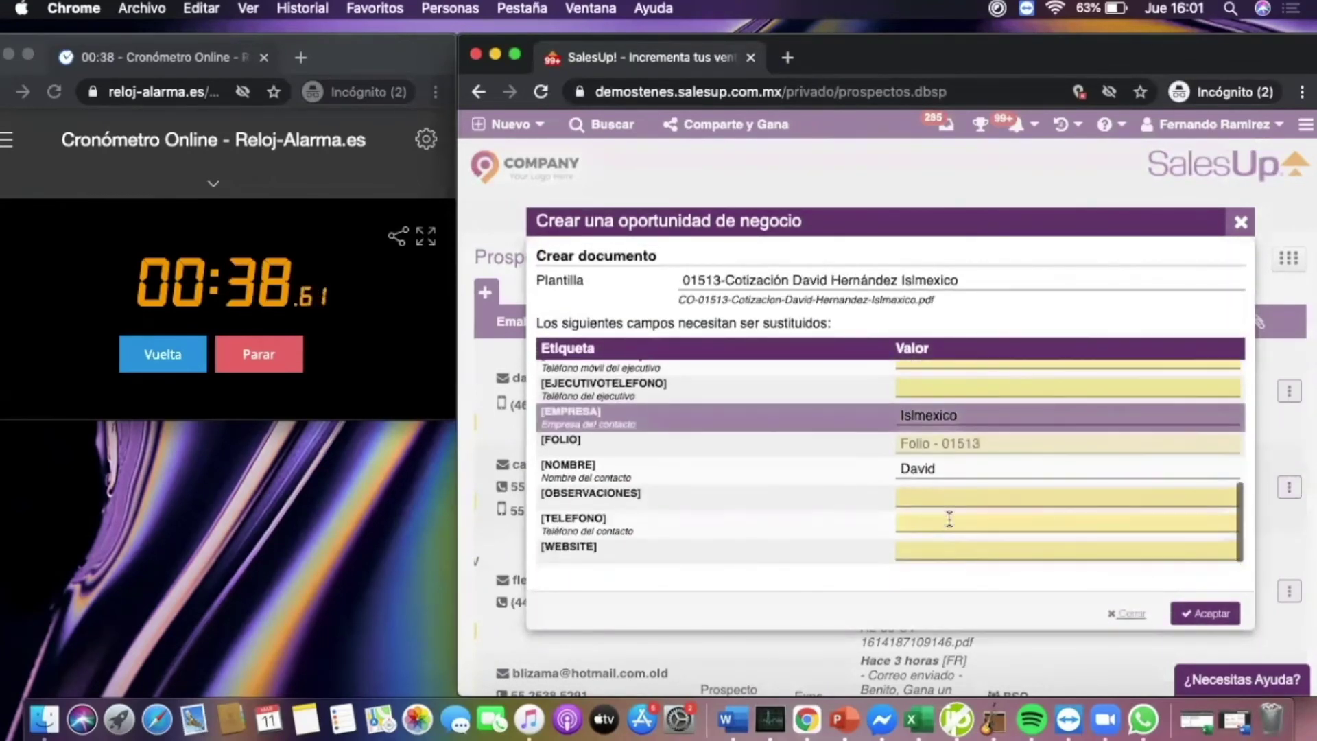
{"action": "left_click", "coordinate": [942, 496]}
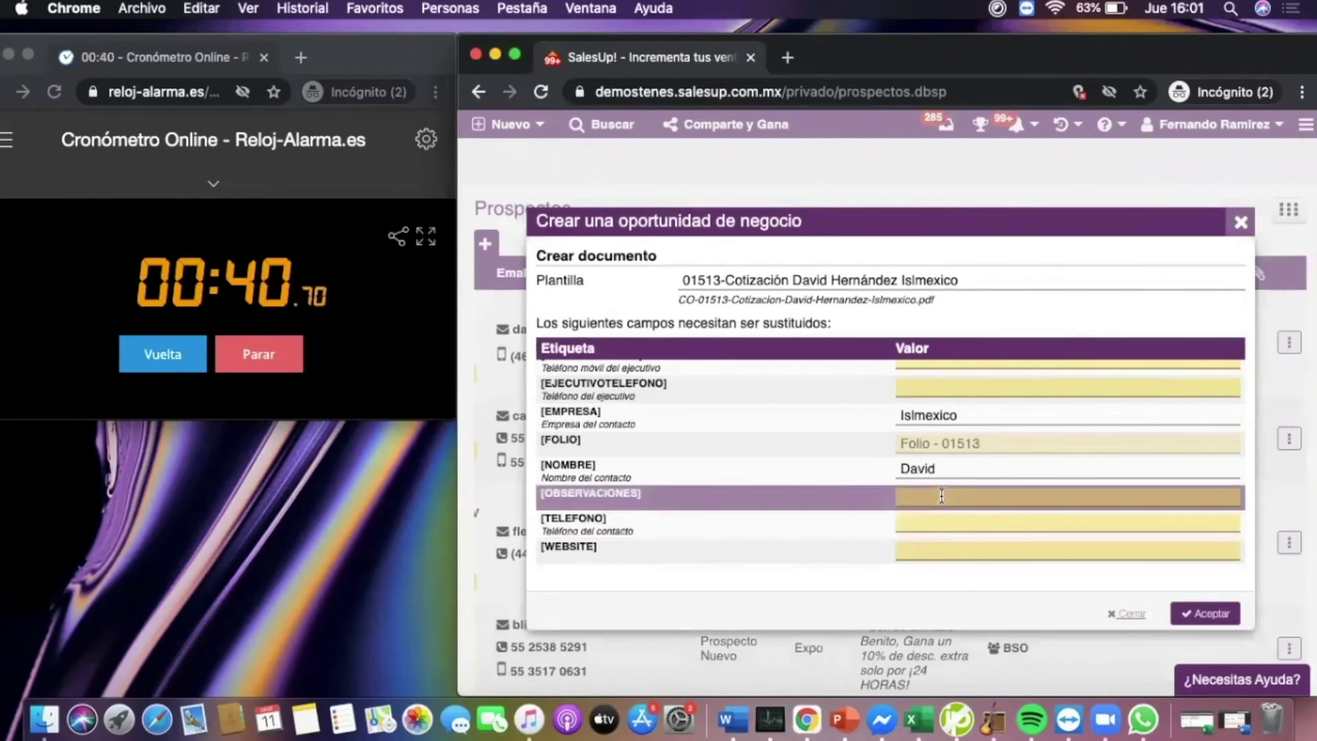
{"action": "type", "text": "Ninguna"}
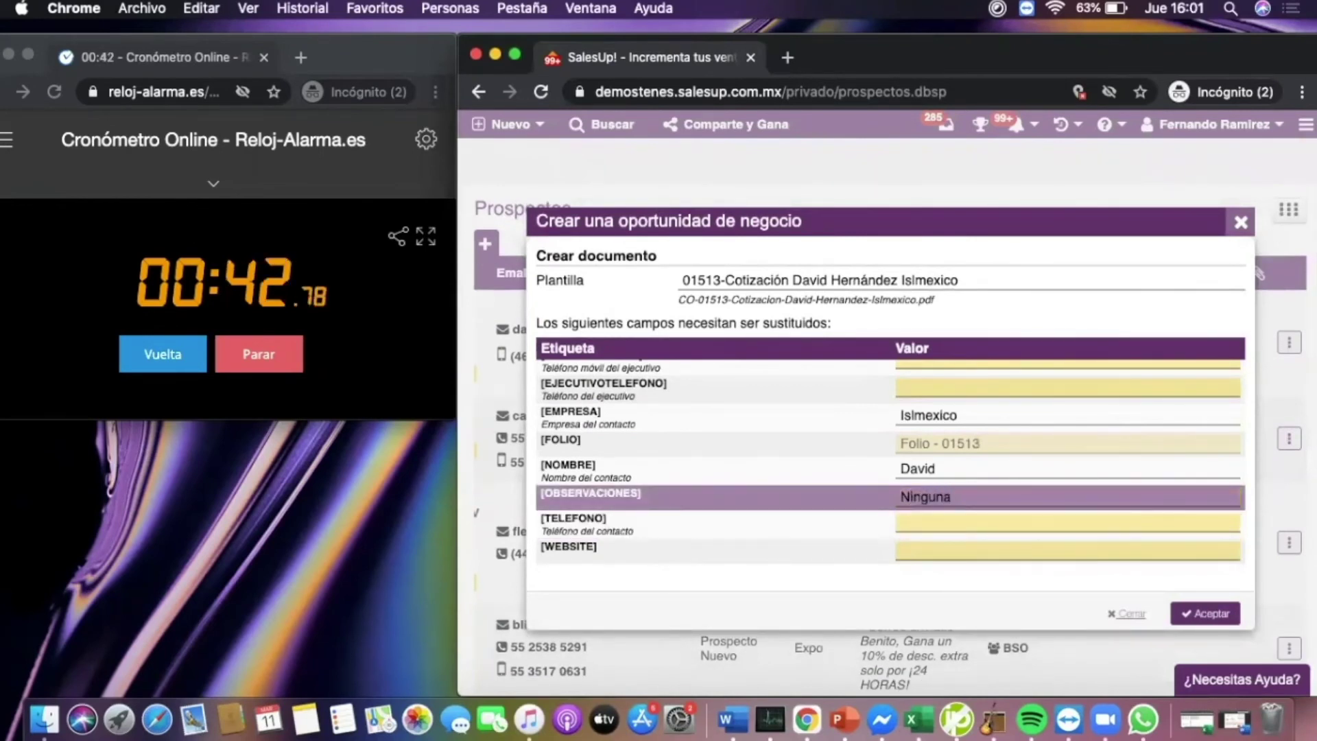
{"action": "left_click", "coordinate": [1212, 615]}
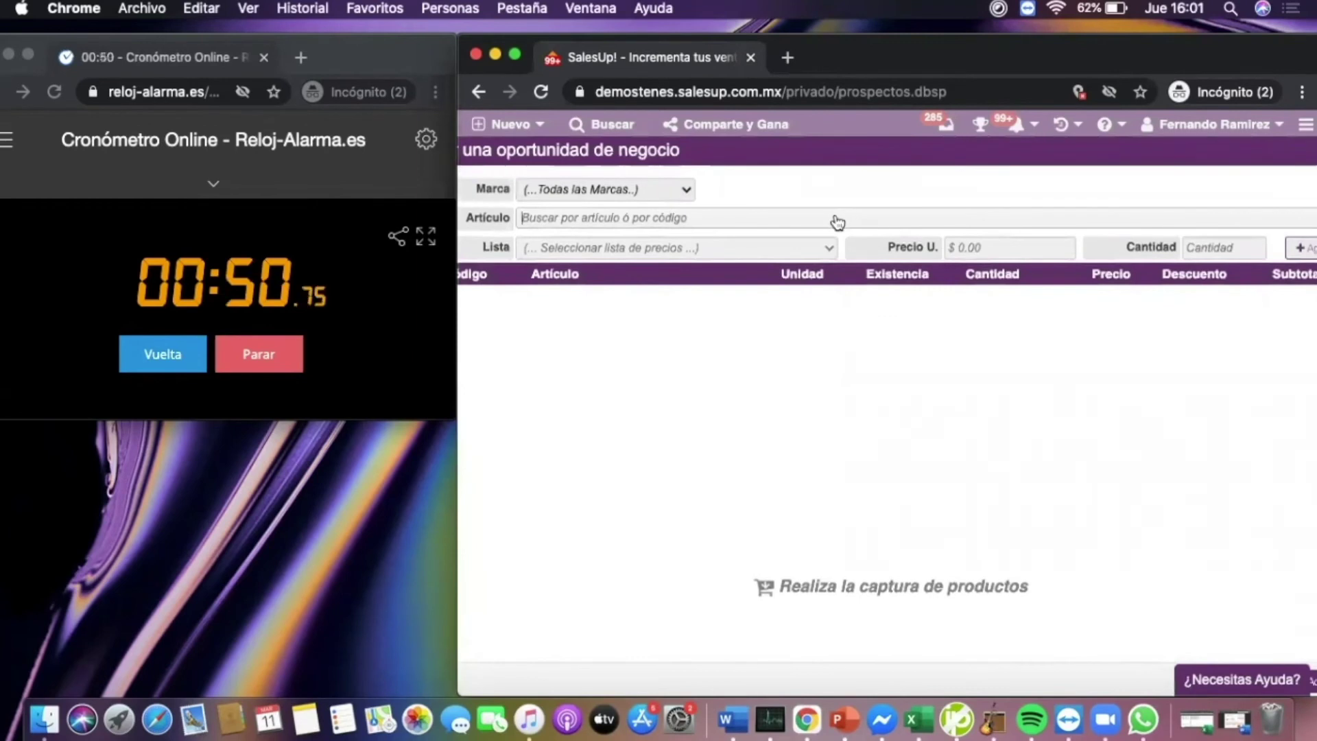
Select the article Servicio de Consultoría for the quotation and apply the Pesos (MXN) price list
{"action": "type", "text": "se"}
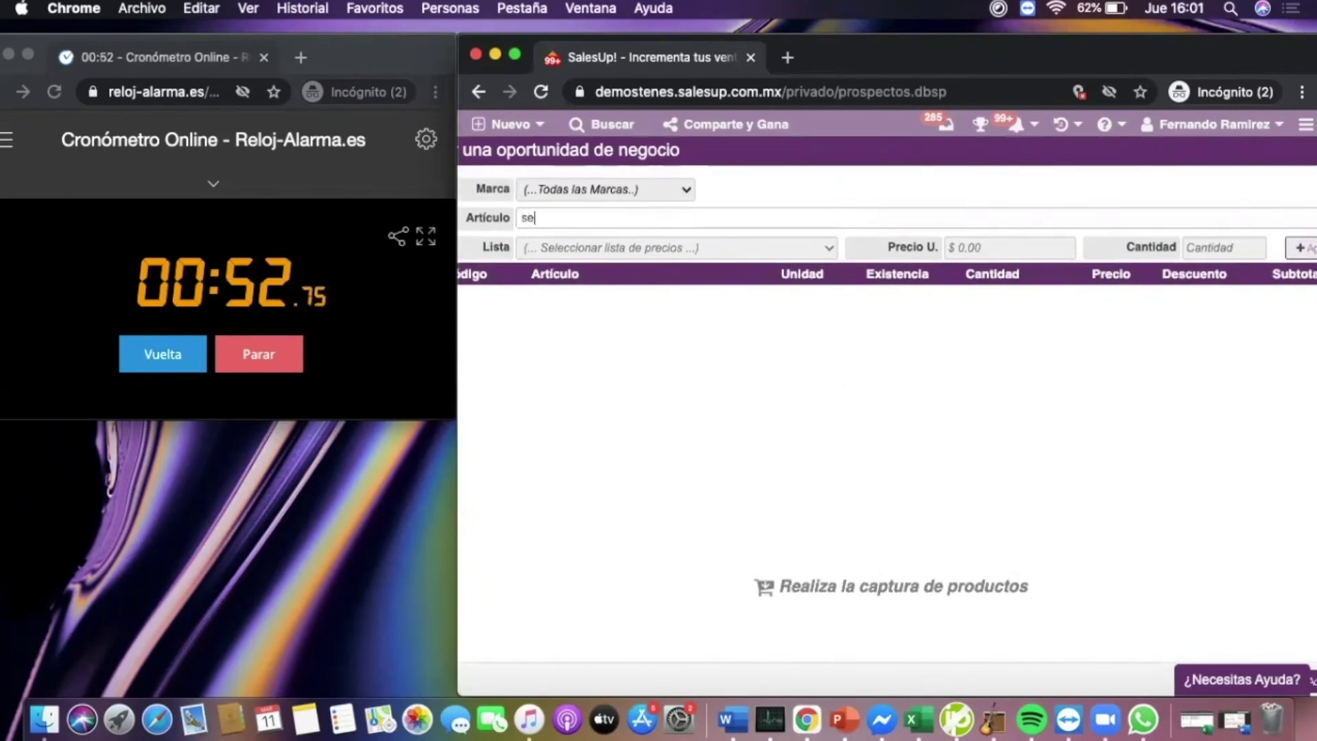
{"action": "type", "text": "rvicio de Consultoría"}
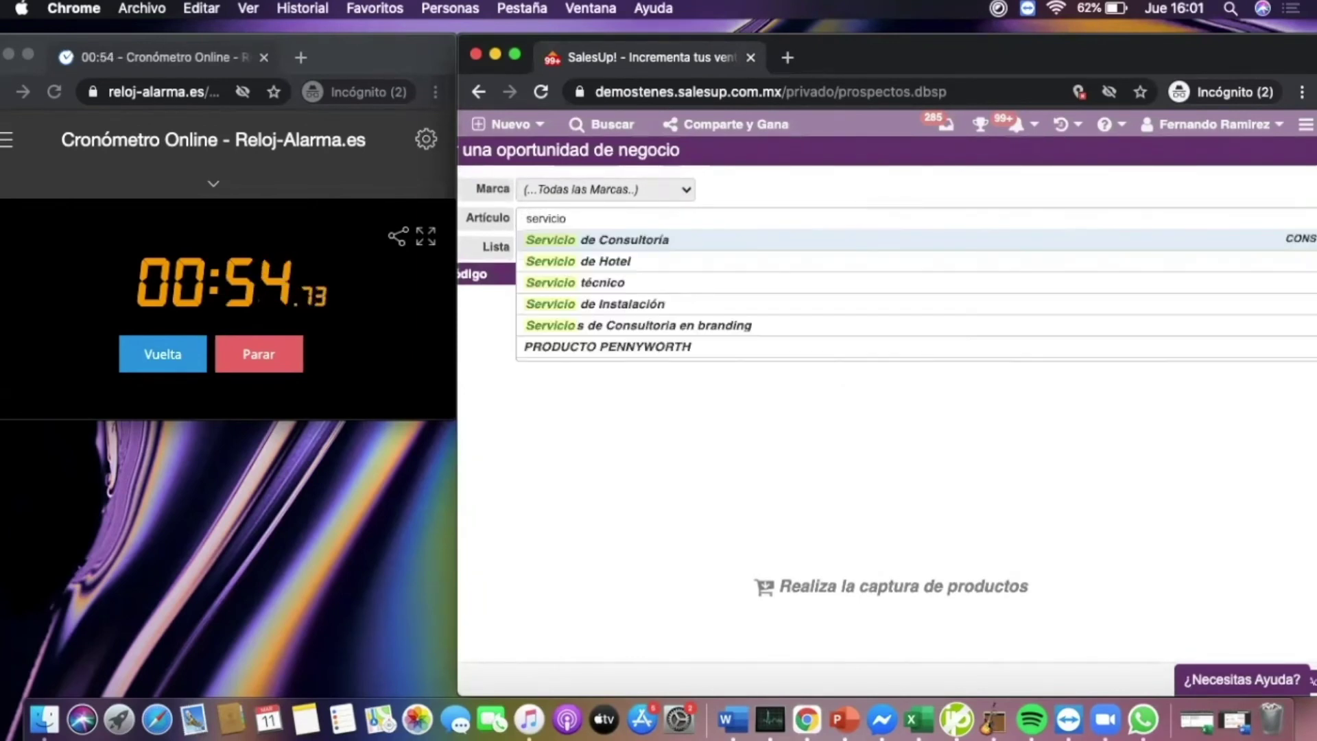
{"action": "left_click", "coordinate": [650, 239]}
{"action": "left_click", "coordinate": [648, 248]}
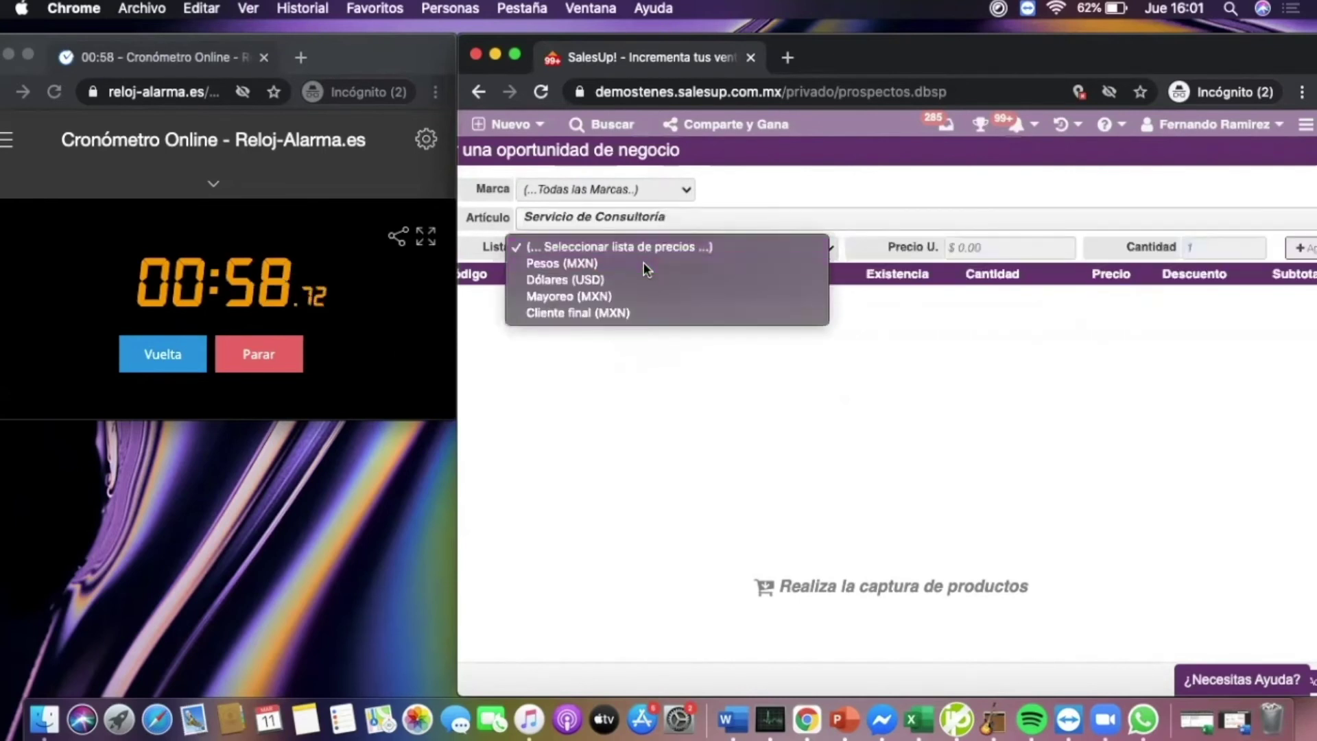
{"action": "left_click", "coordinate": [643, 264]}
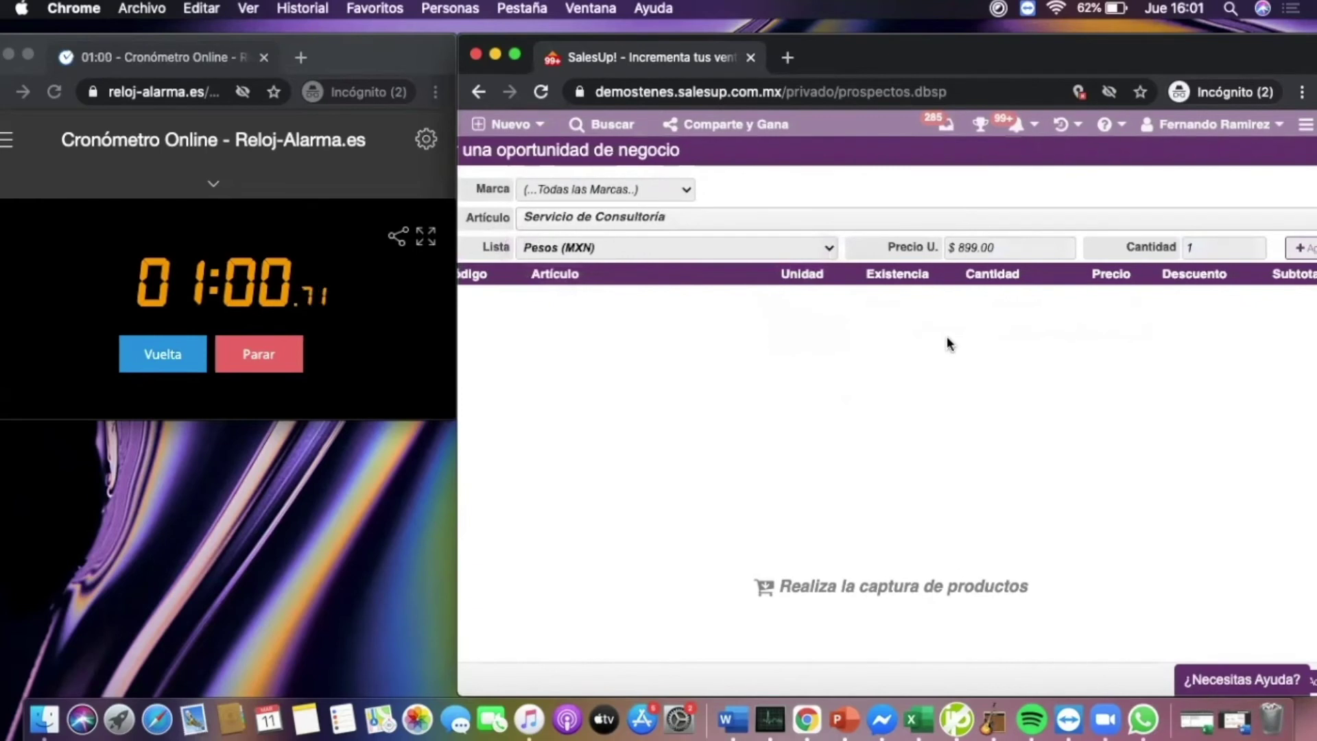
Add one unit of Servicio de Consultoría at $899.00 to the quotation and accept the product list
{"action": "left_click_drag", "start_coordinate": [1267, 73], "coordinate": [1209, 71]}
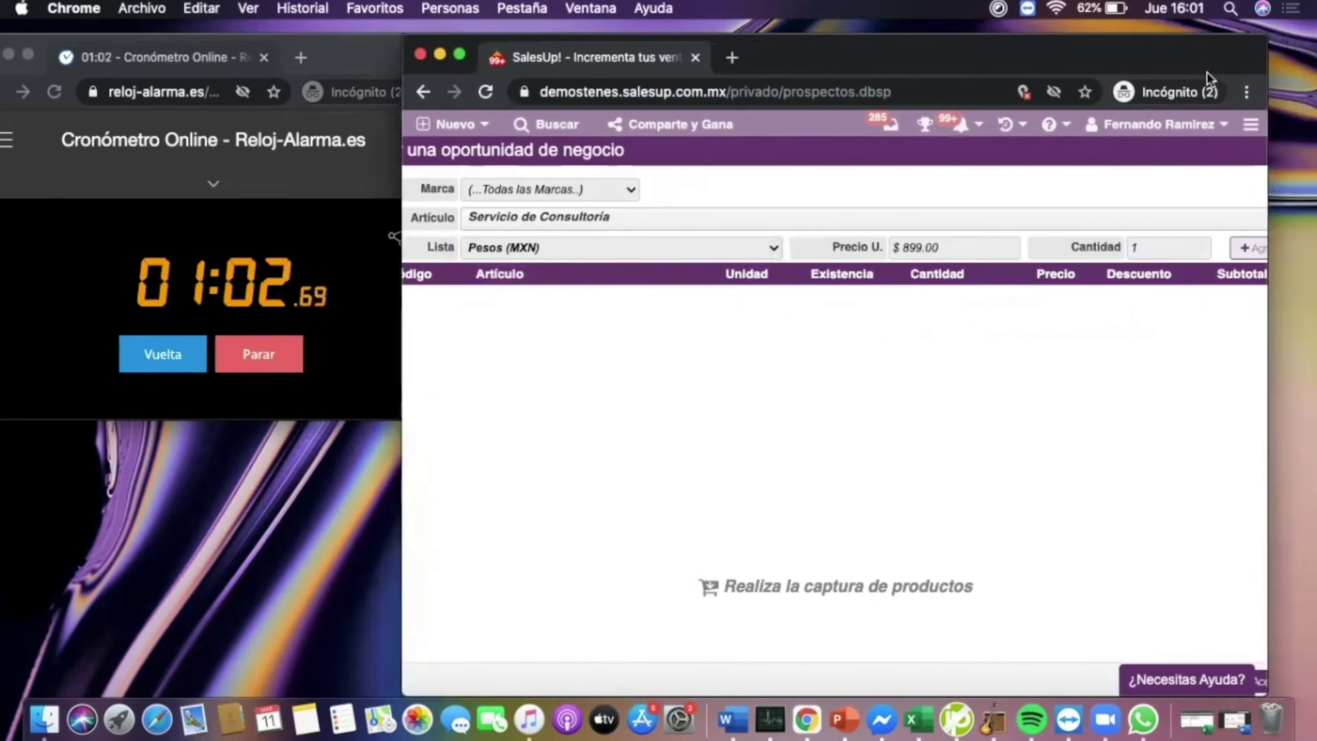
{"action": "left_click", "coordinate": [1247, 92]}
{"action": "left_click", "coordinate": [1101, 282]}
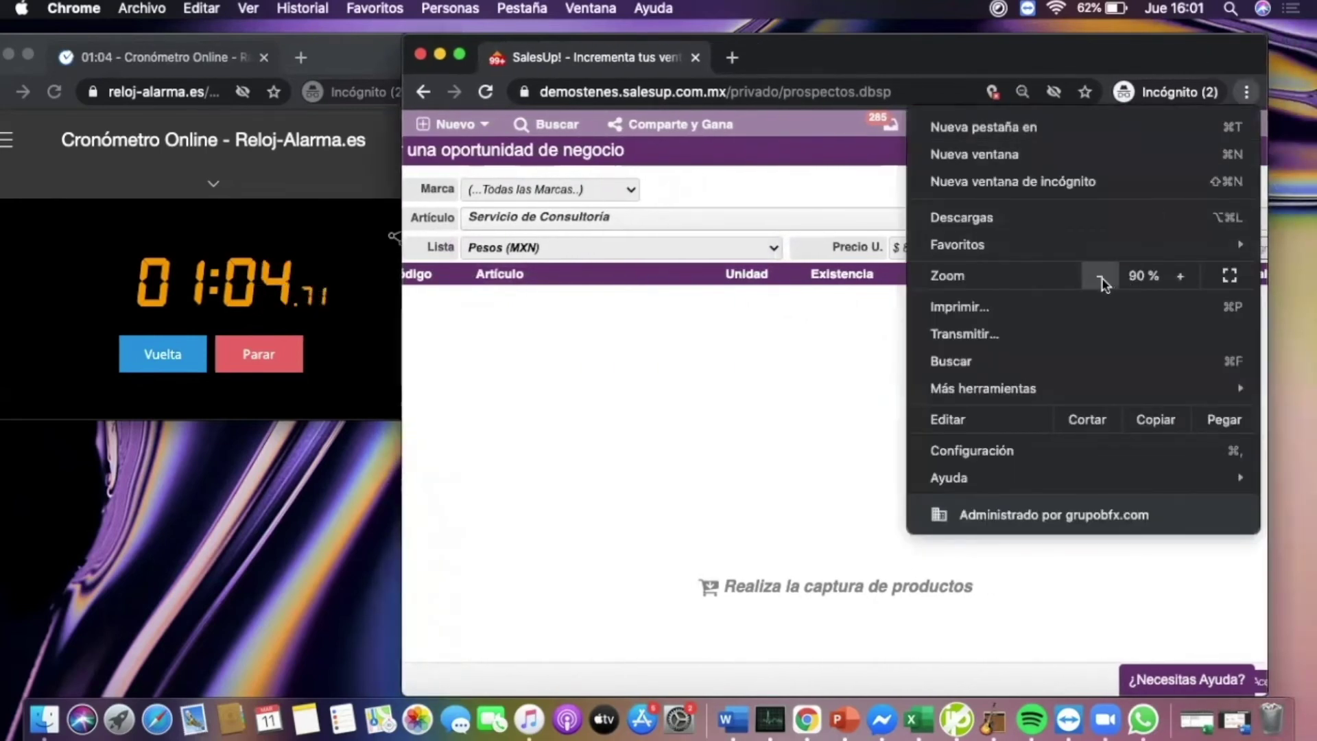
{"action": "left_click", "coordinate": [1103, 283]}
{"action": "left_click", "coordinate": [817, 169]}
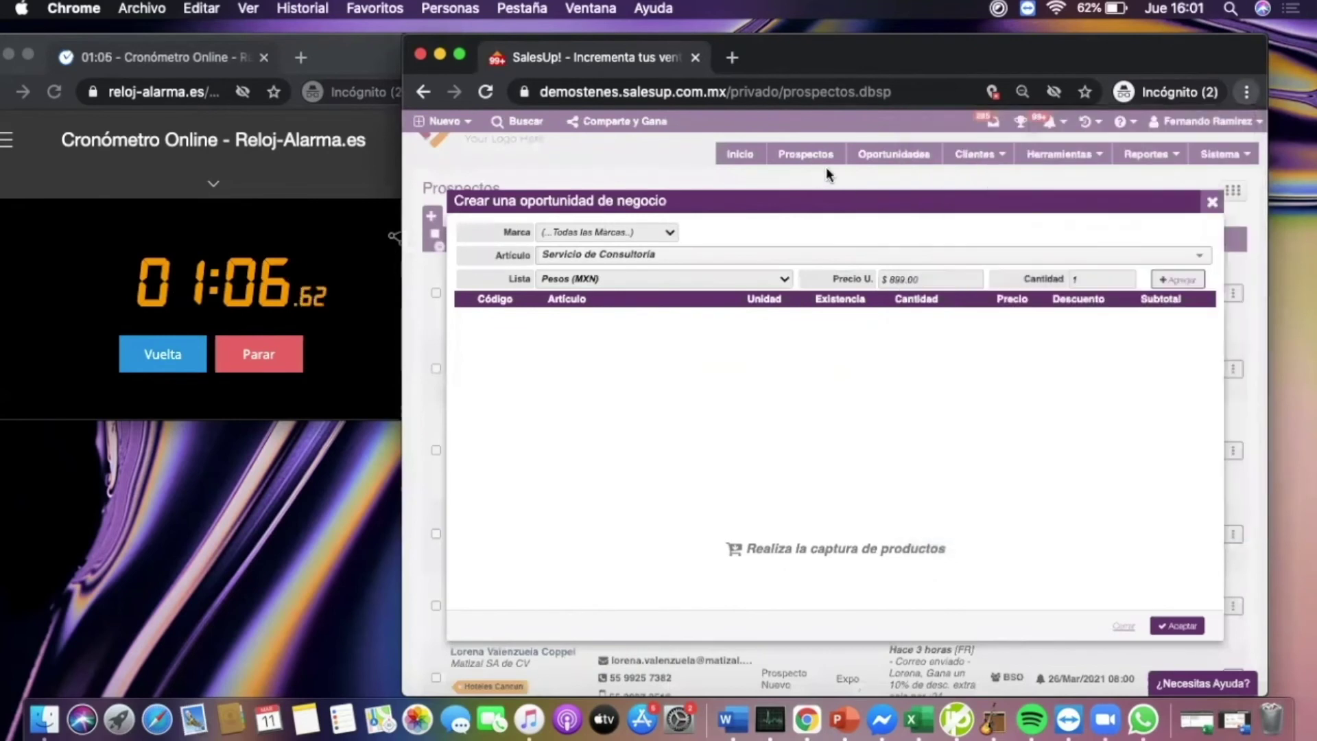
{"action": "left_click_drag", "start_coordinate": [896, 47], "coordinate": [943, 35]}
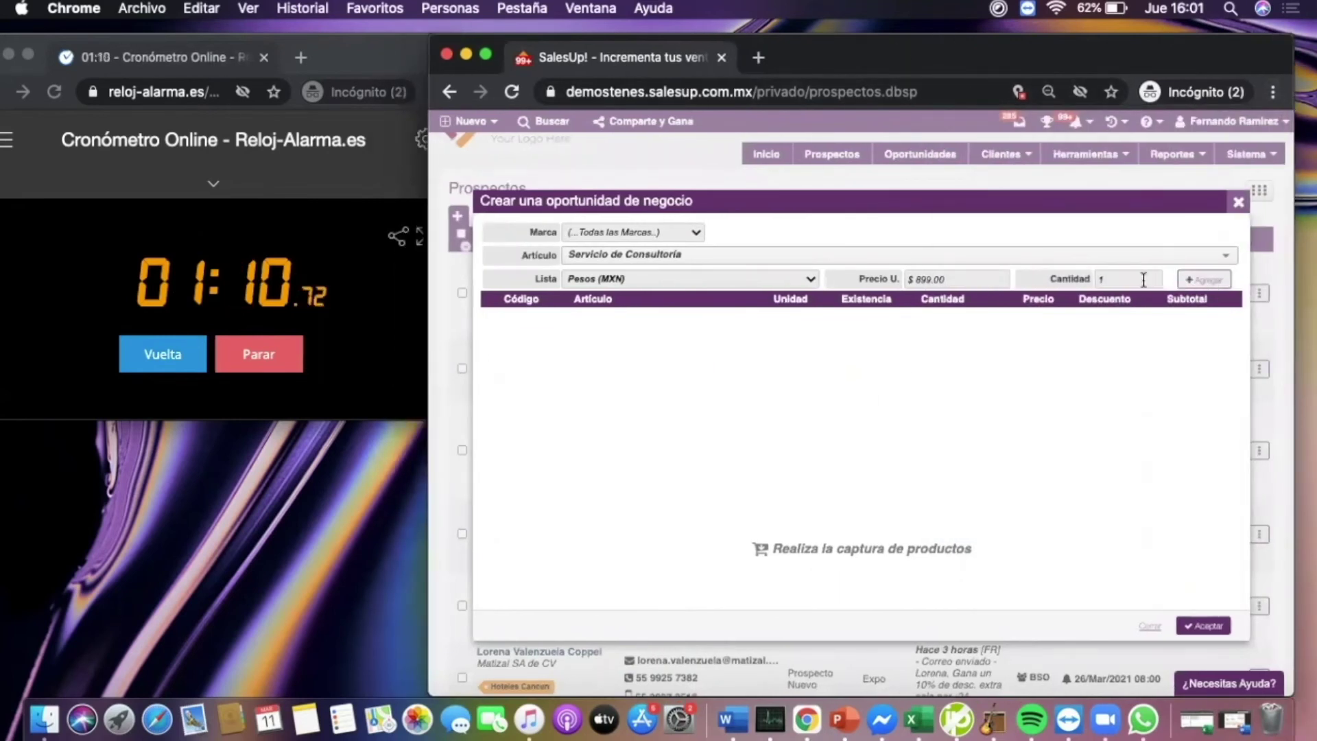
{"action": "left_click", "coordinate": [1205, 280]}
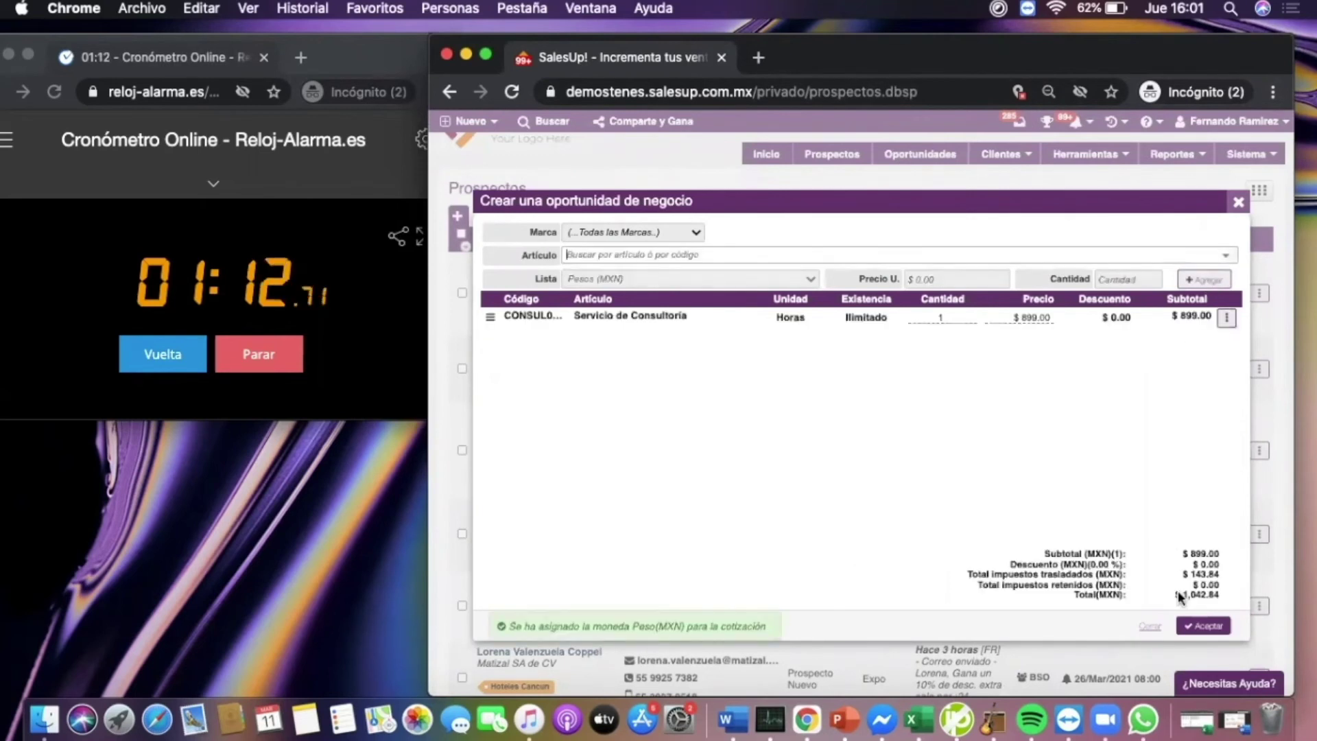
{"action": "left_click", "coordinate": [1205, 624]}
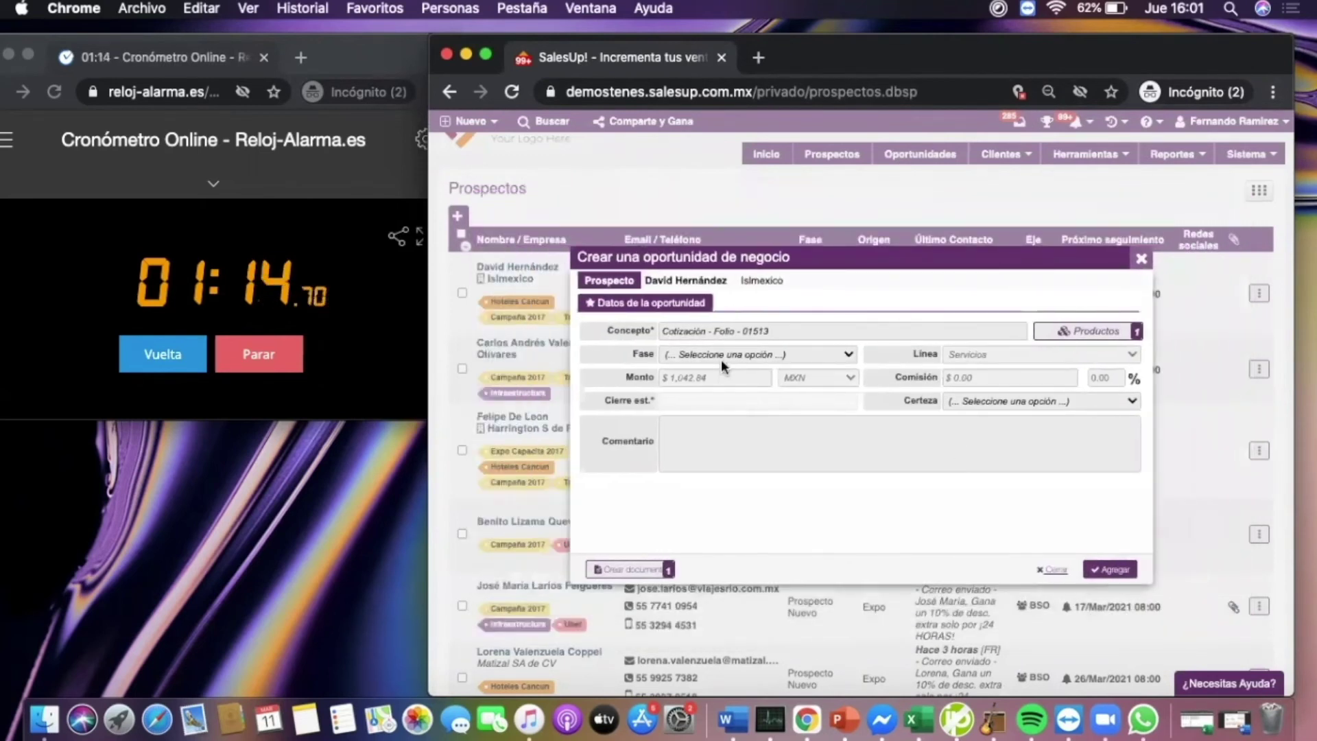
Set the opportunity's phase to Cotizado, estimated close to 12/03/2021 and certainty to 60% - Aprobación verbal, and add the opportunity
{"action": "left_click", "coordinate": [723, 357]}
{"action": "left_click", "coordinate": [720, 365]}
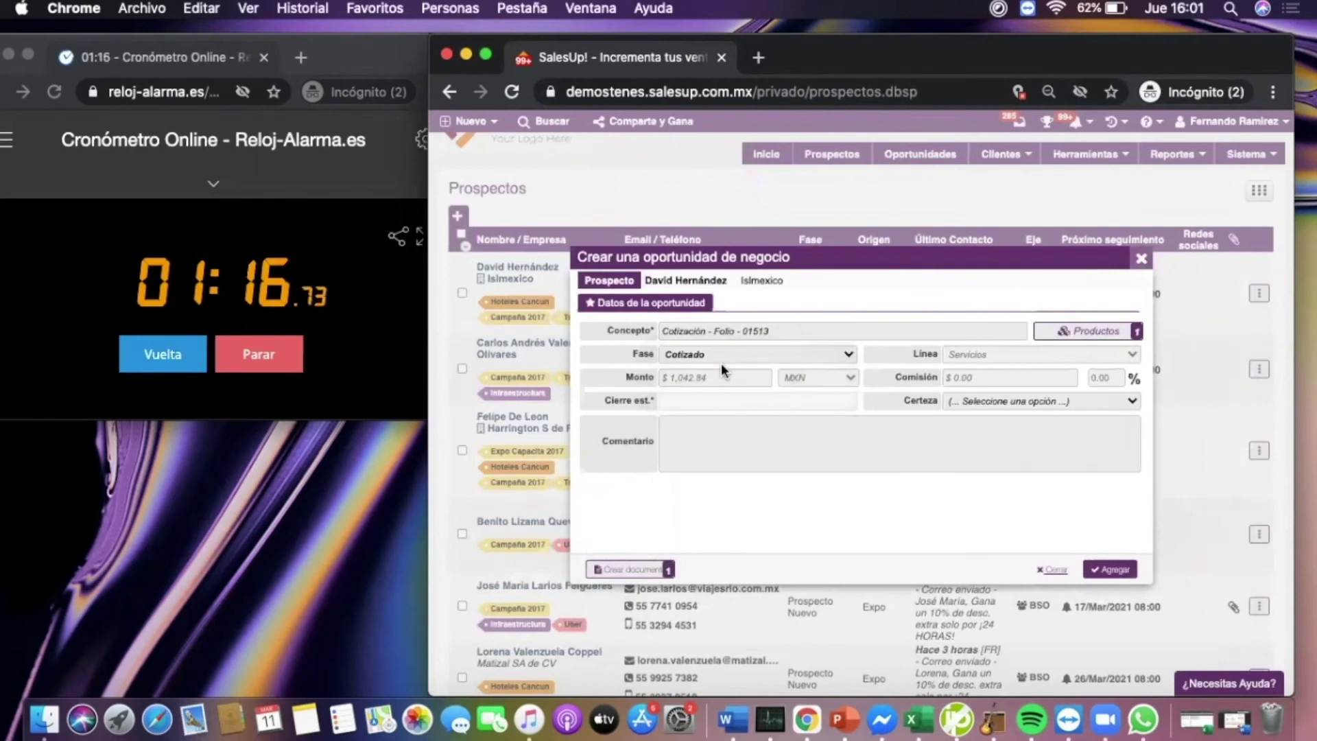
{"action": "left_click", "coordinate": [708, 396]}
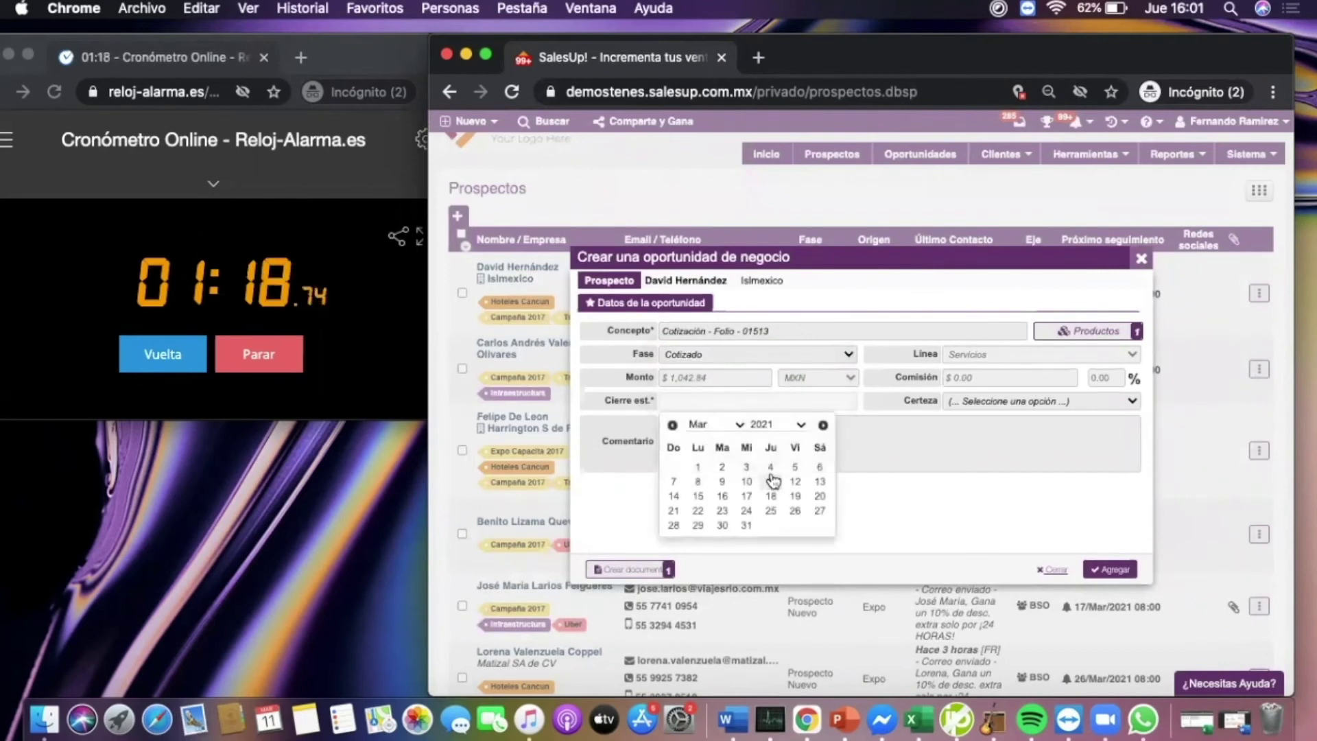
{"action": "left_click", "coordinate": [795, 483]}
{"action": "left_click", "coordinate": [954, 402]}
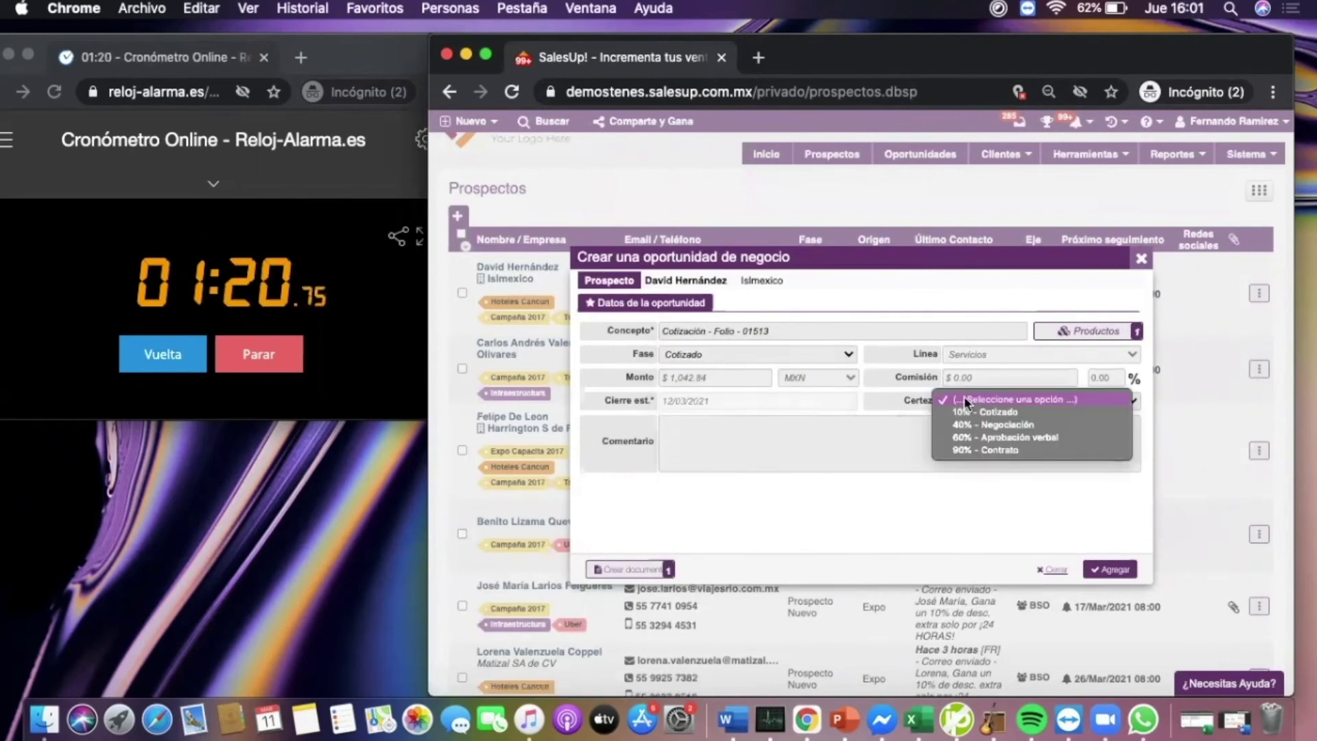
{"action": "left_click", "coordinate": [988, 438]}
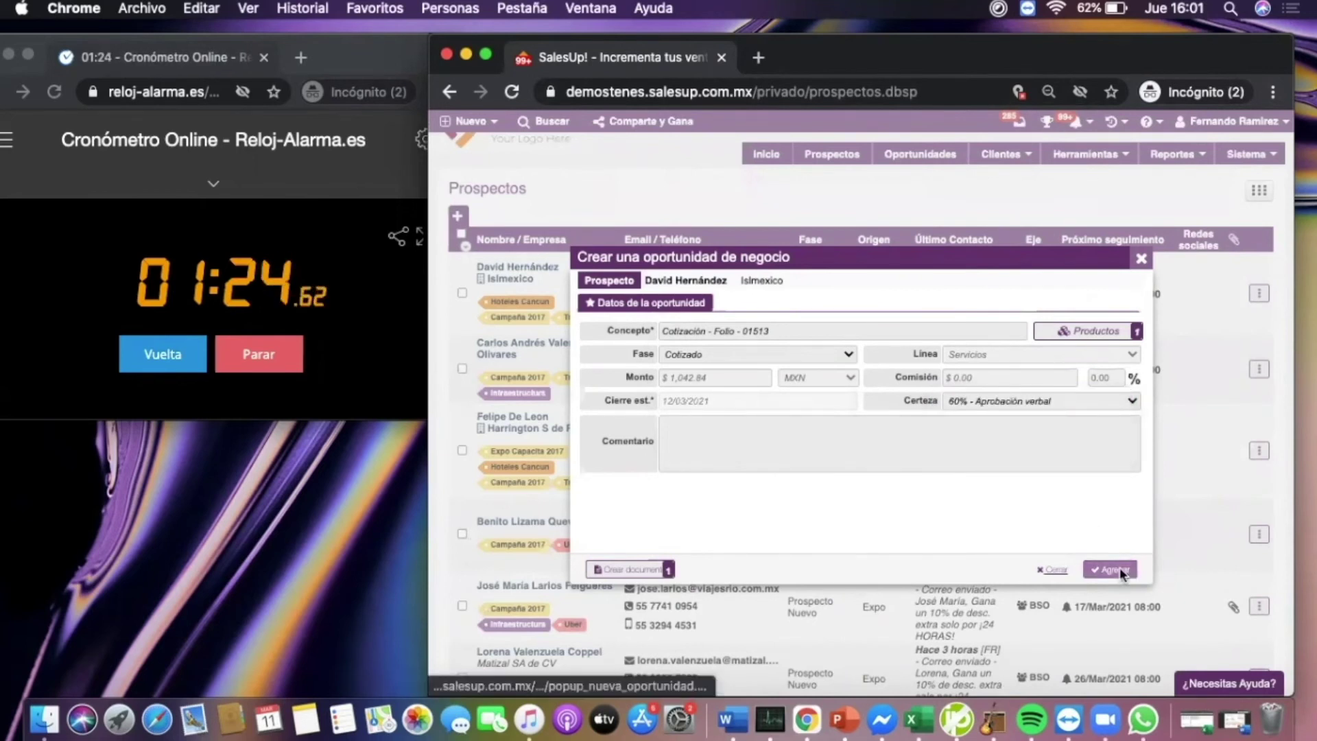
{"action": "left_click", "coordinate": [1111, 570]}
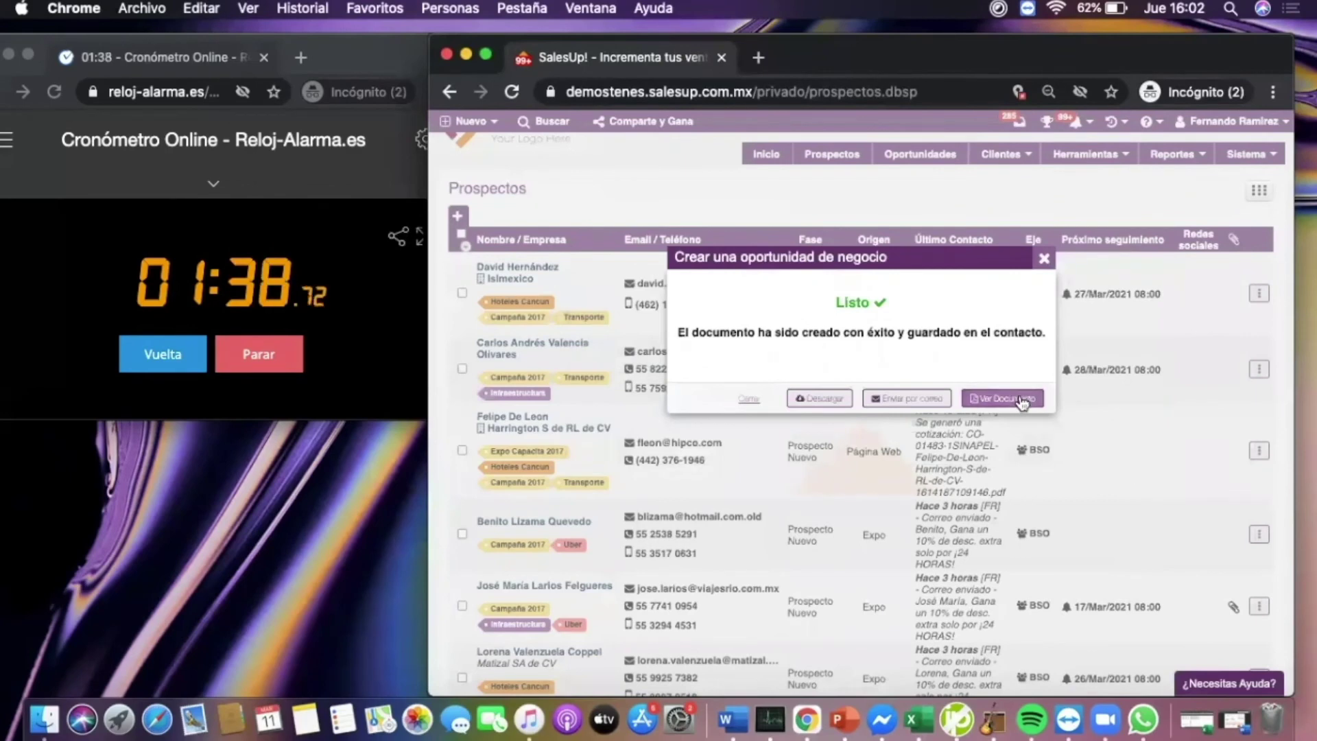
View the generated quotation PDF, inspect it in an external window, and return to the SalesUp! prospects page
{"action": "left_click", "coordinate": [1023, 399]}
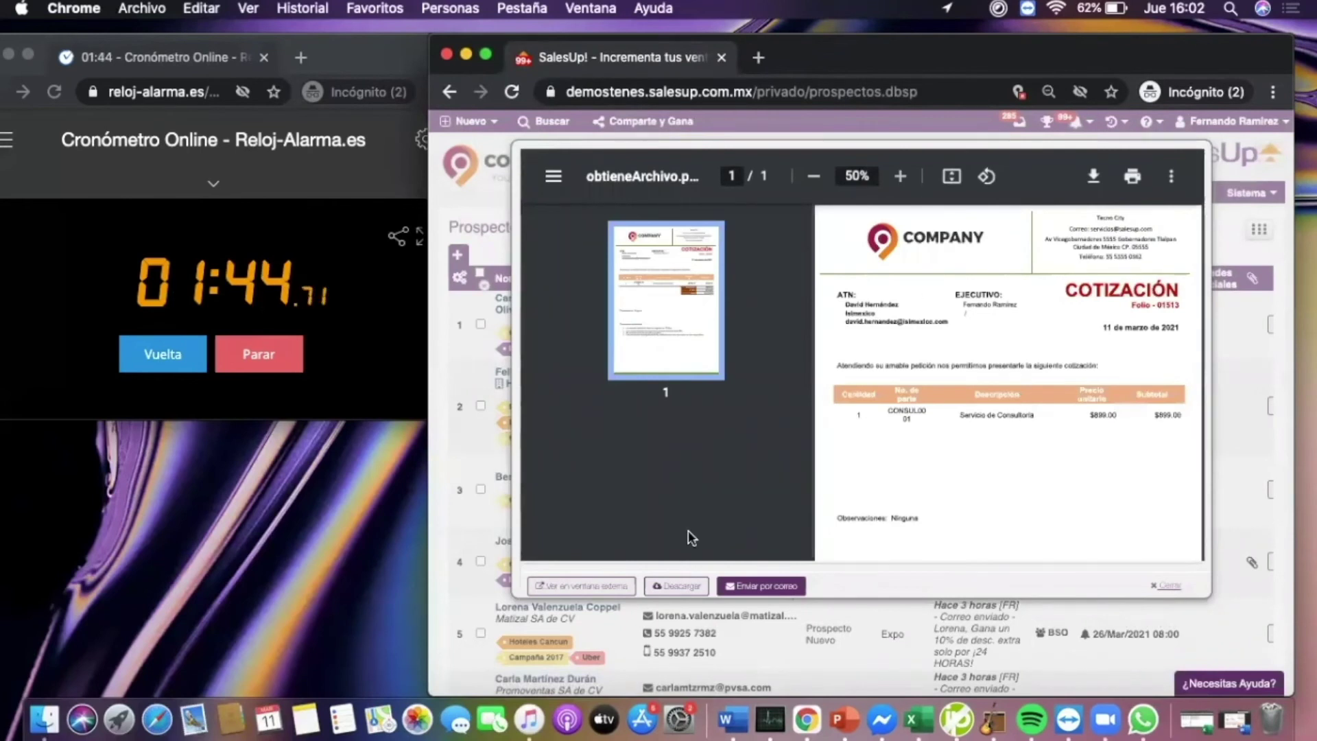
{"action": "left_click", "coordinate": [607, 584]}
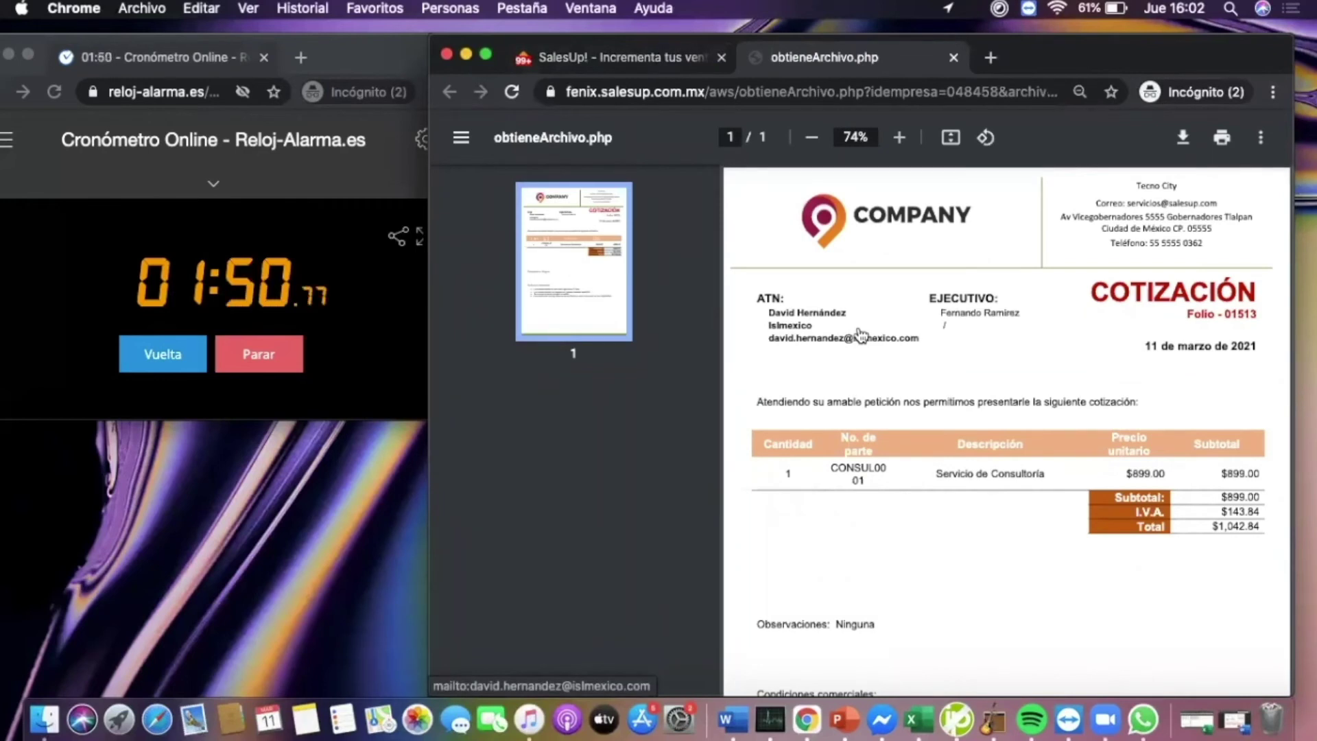
{"action": "left_click", "coordinate": [624, 55]}
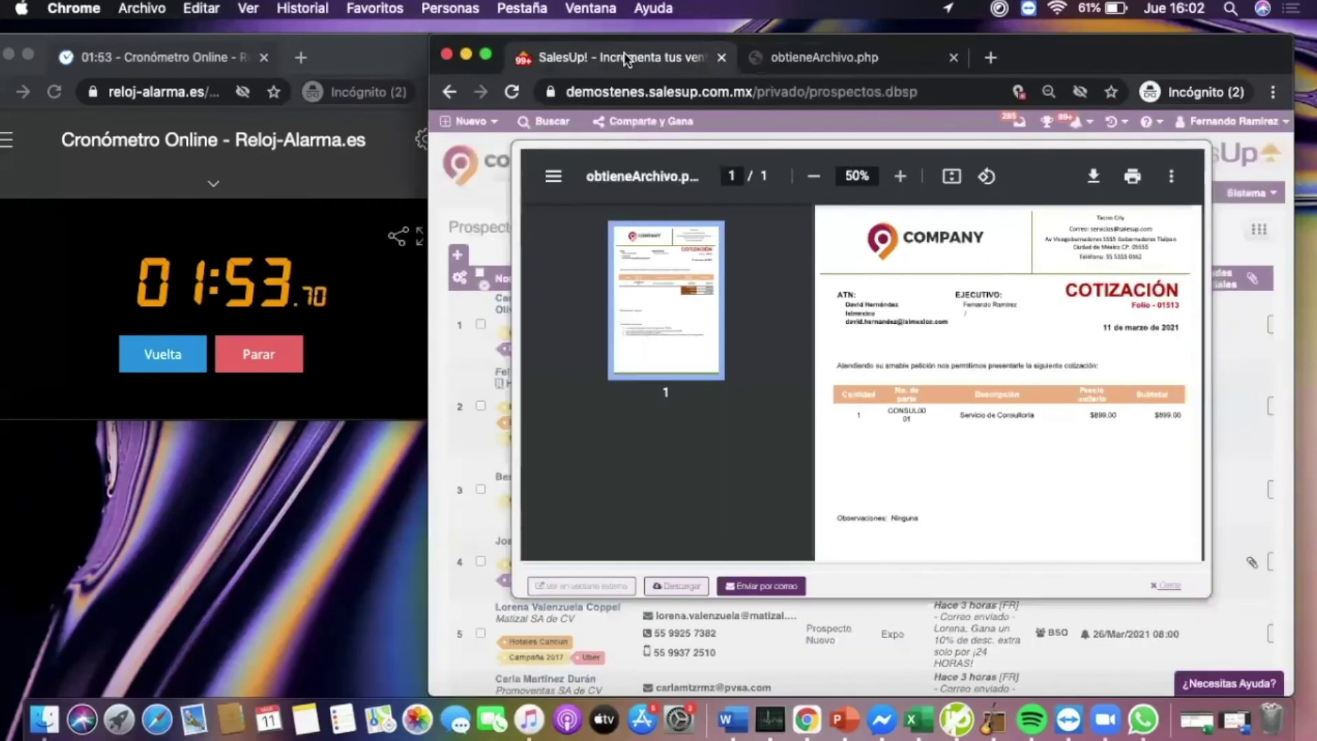
Prepare an e-mail with the quotation attached, searching the templates for "coti" and applying Cotización, and review the message body
{"action": "left_click", "coordinate": [764, 588]}
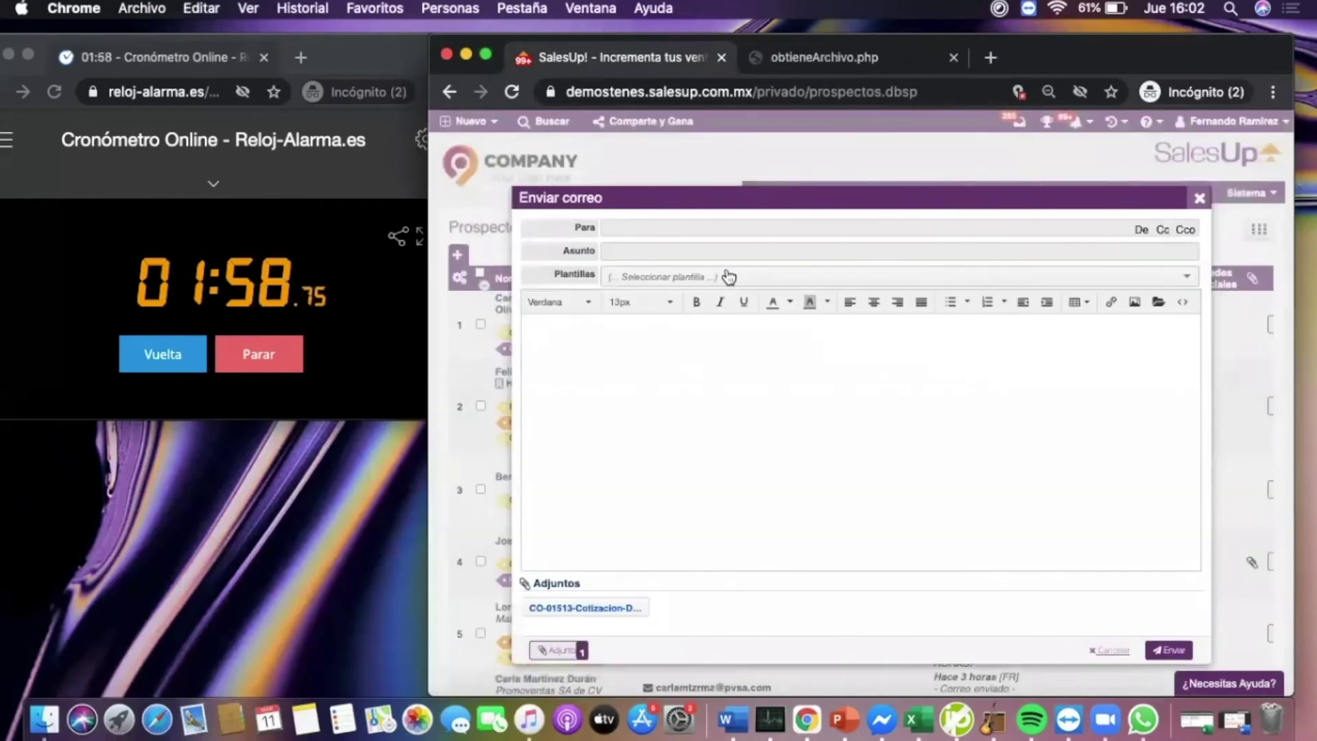
{"action": "left_click", "coordinate": [729, 276]}
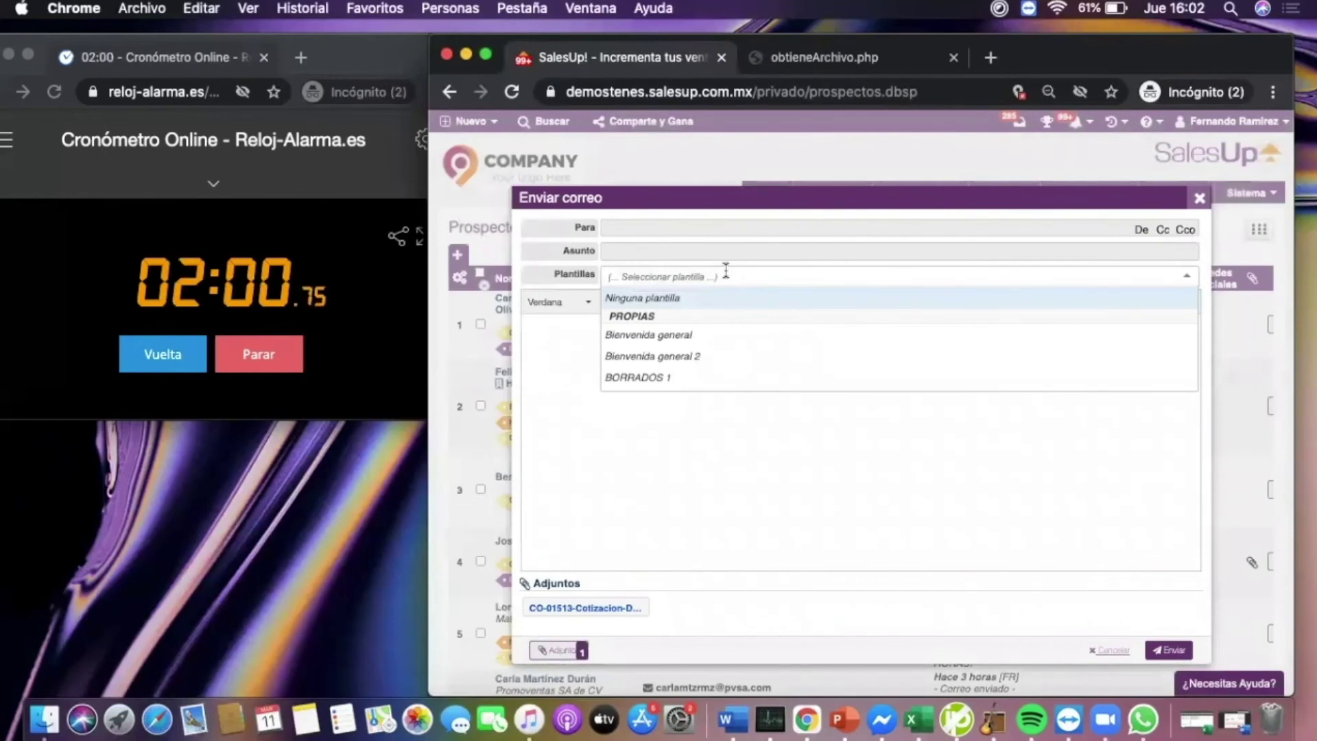
{"action": "type", "text": "coti"}
{"action": "left_click", "coordinate": [716, 312]}
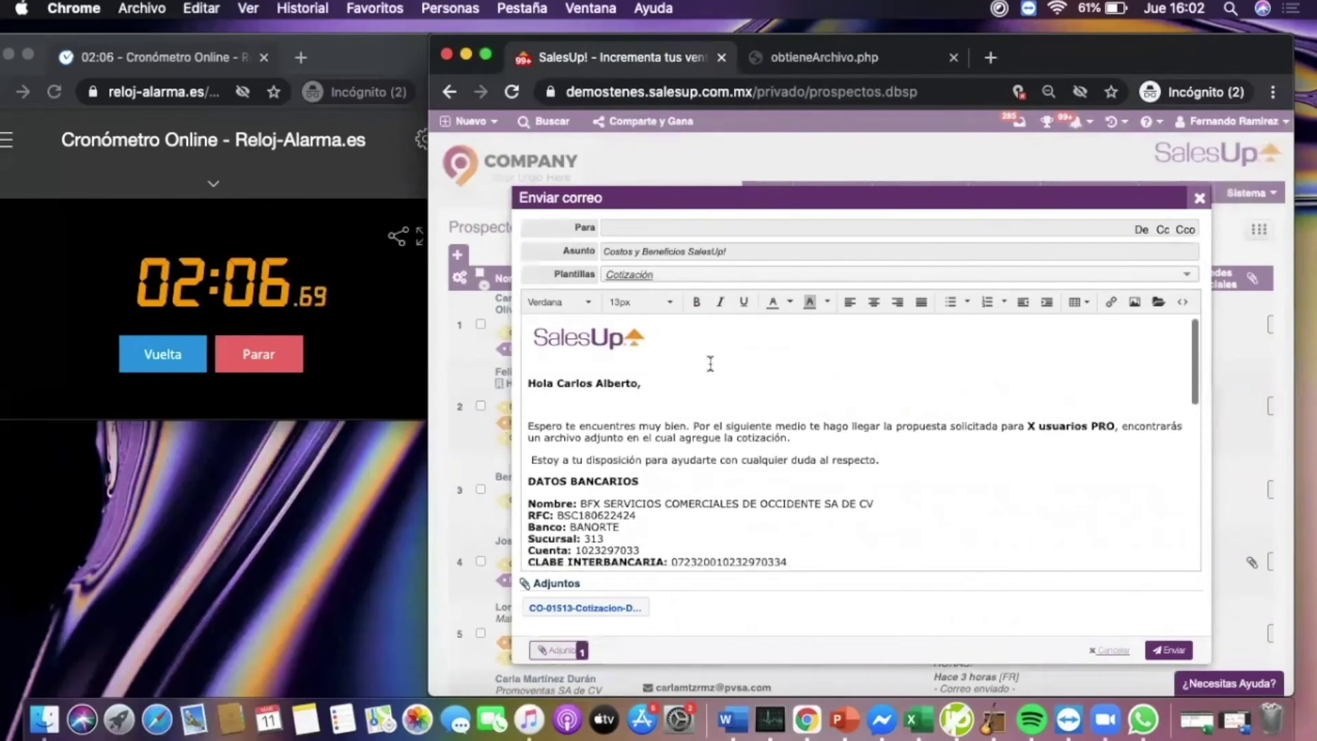
{"action": "scroll", "coordinate": [711, 363], "scroll_direction": "down", "scroll_amount": 6}
{"action": "scroll", "coordinate": [710, 365], "scroll_direction": "down", "scroll_amount": 4}
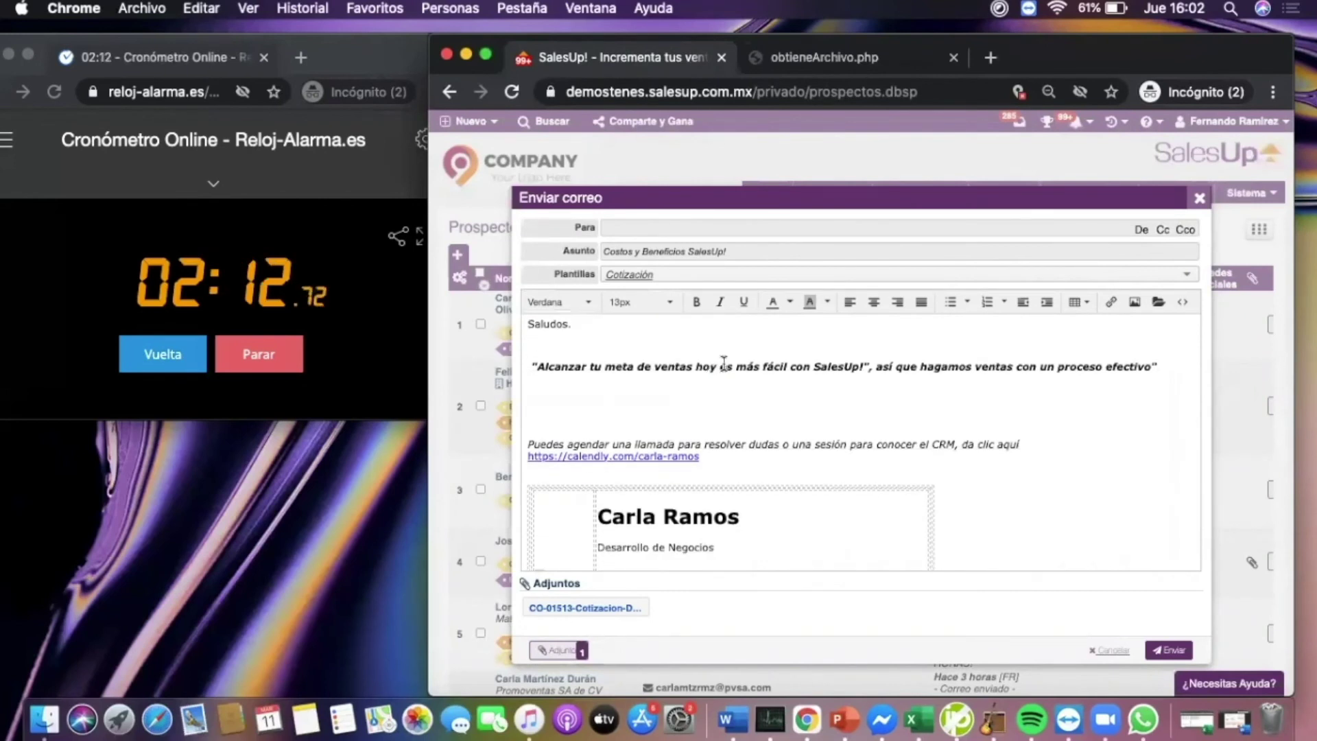
Switch to the online stopwatch and stop the timing
{"action": "left_click", "coordinate": [265, 358]}
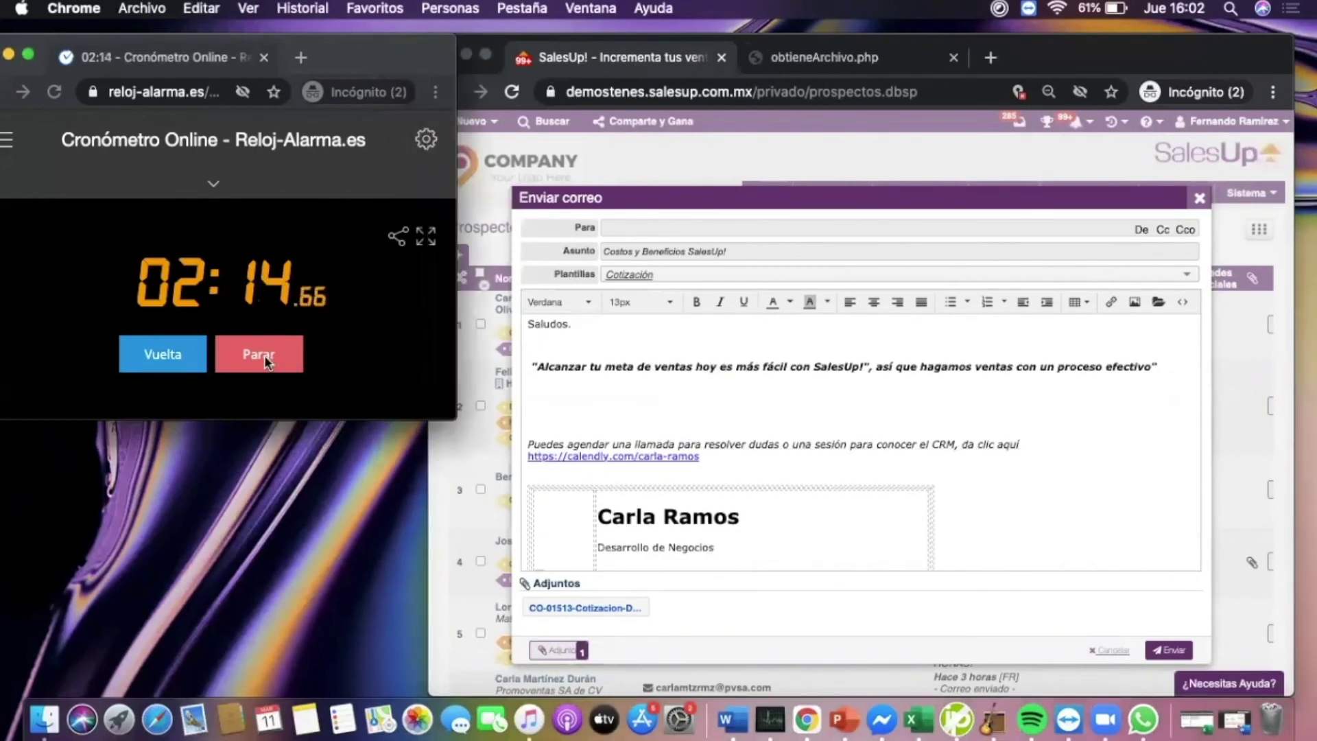
{"action": "left_click", "coordinate": [265, 356]}
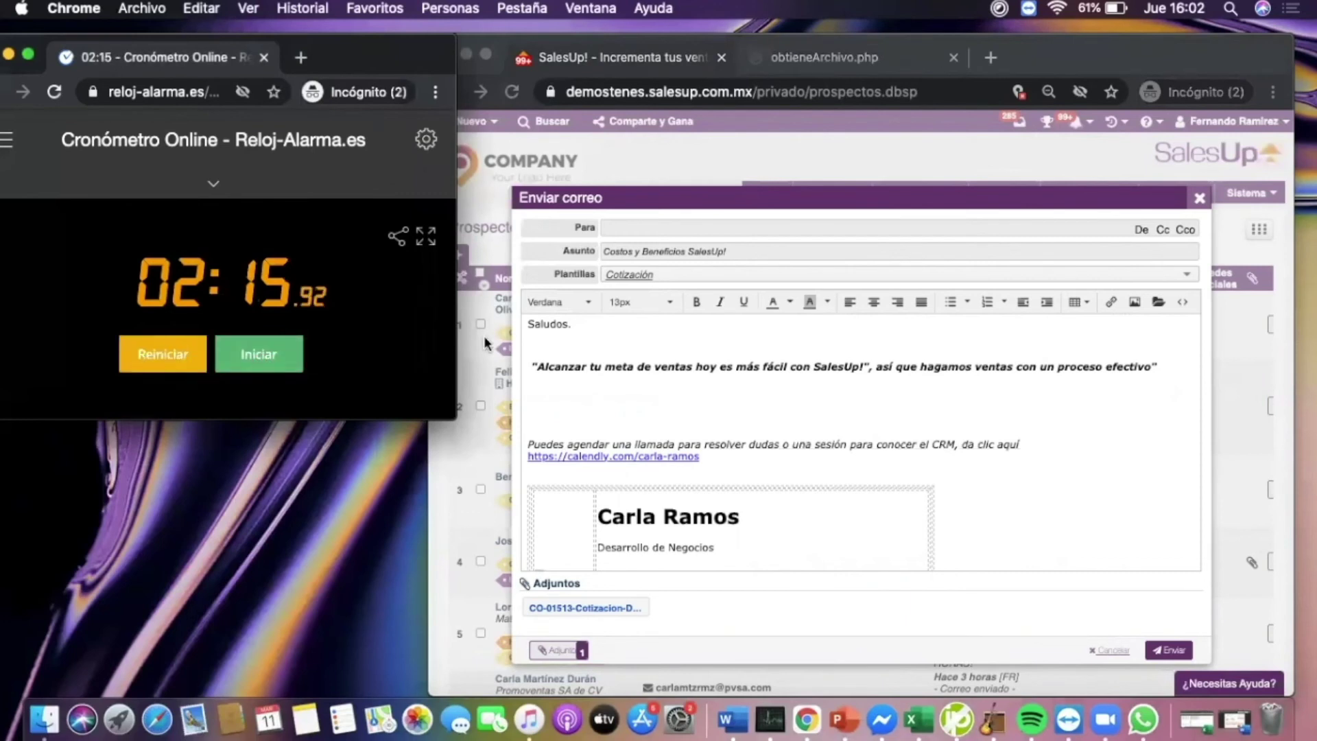